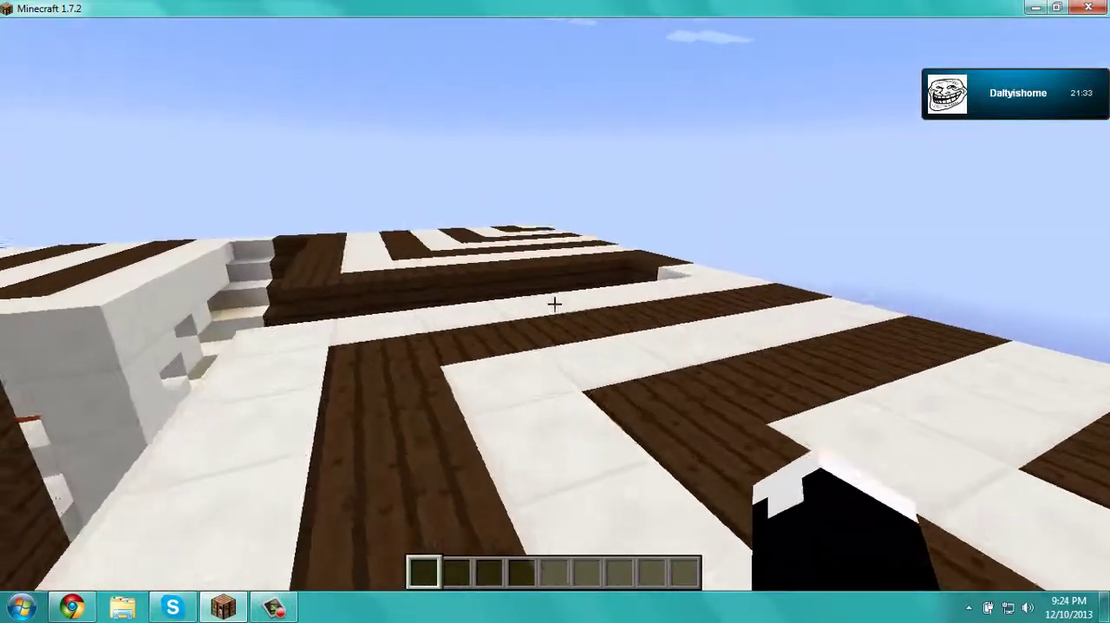
Step: Pause Minecraft with Esc while standing on the striped quartz and dark oak floor
key(Escape)
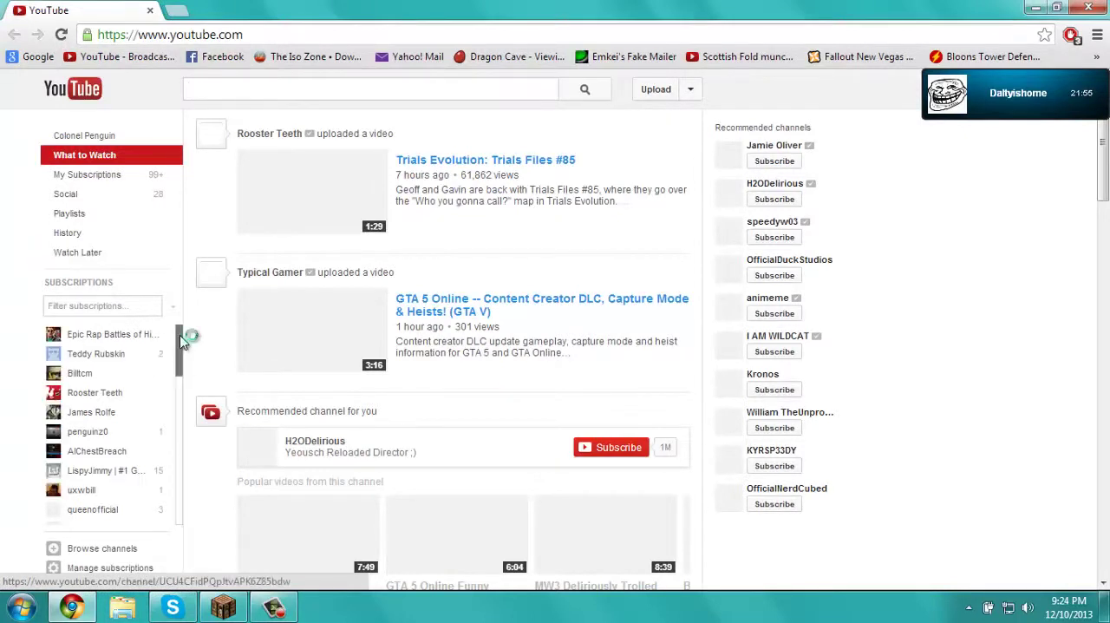
drag(182, 347, 180, 403)
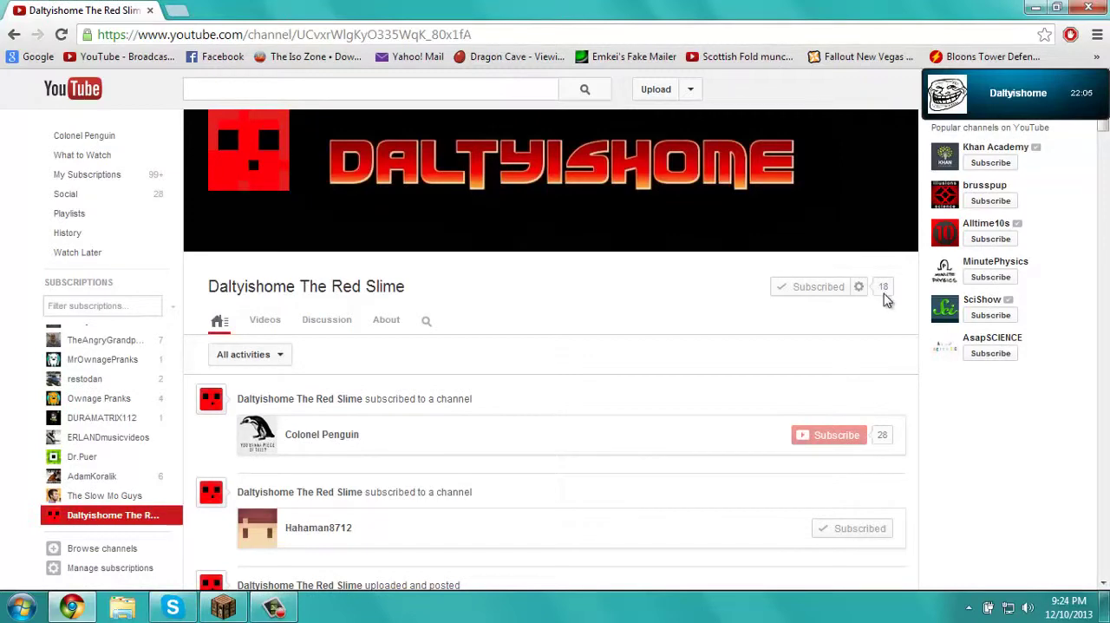
Step: Return from the browser to Minecraft and close the Game menu to resume play
click(224, 607)
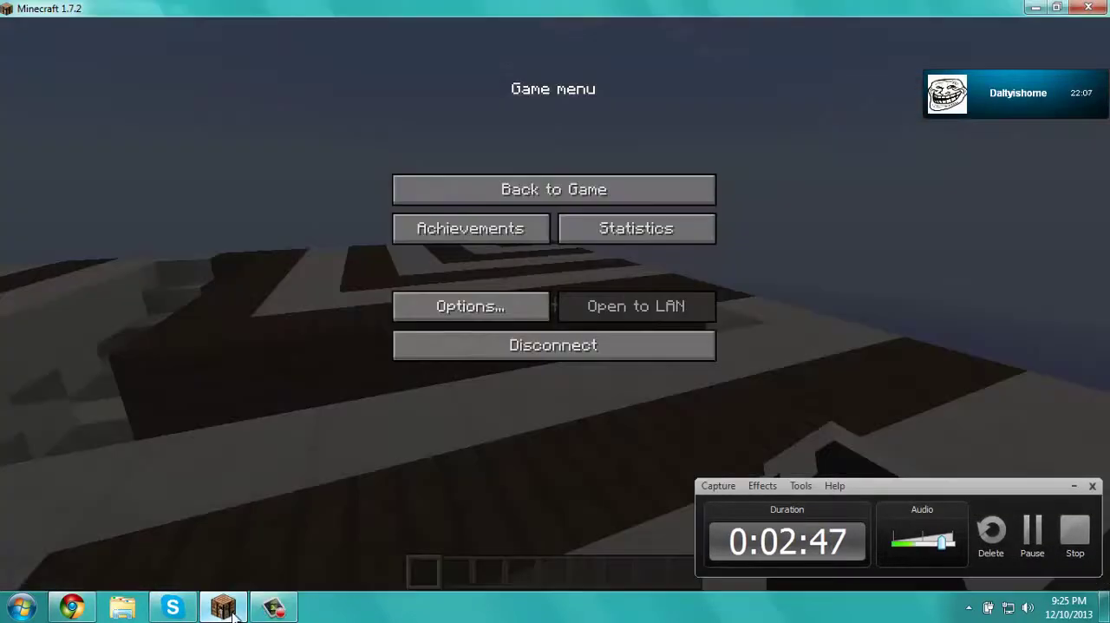
key(Escape)
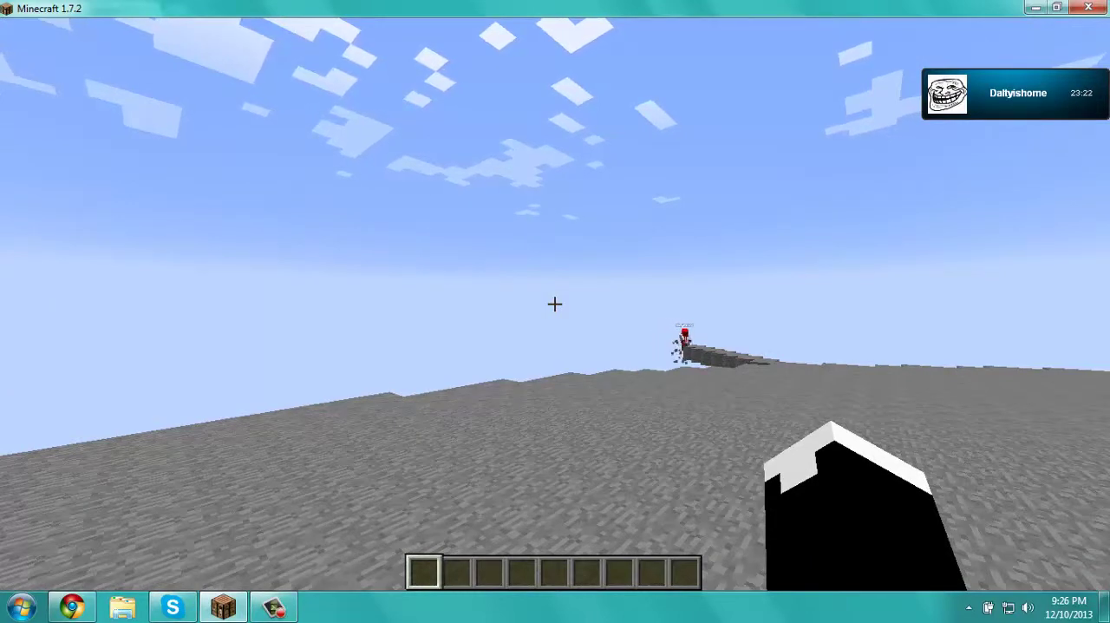
key(w)
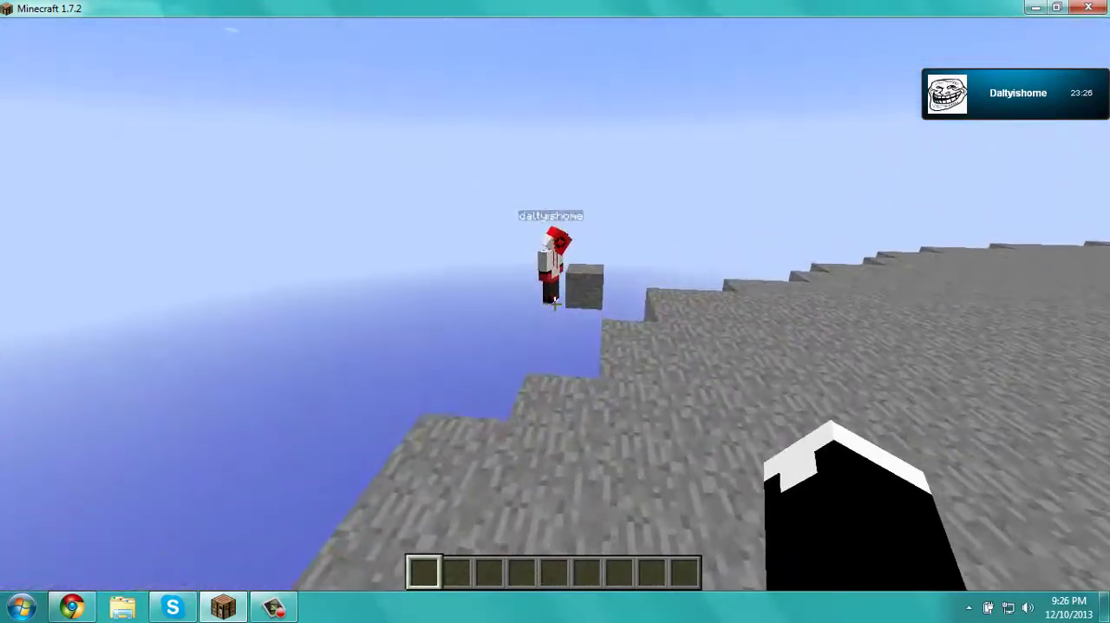
key(w)
key(w)
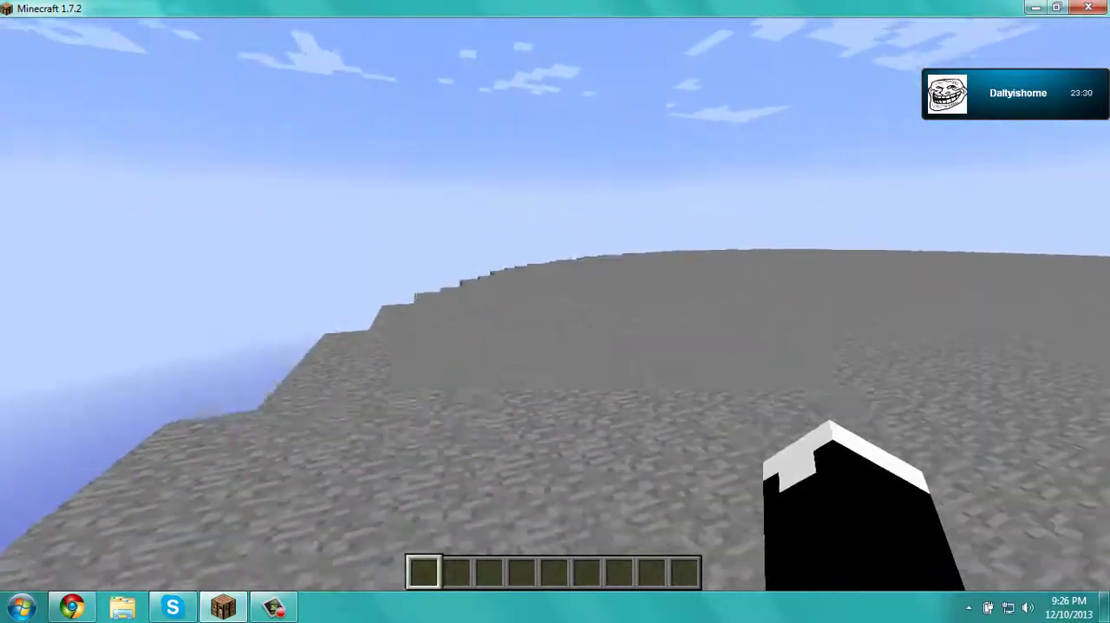
key(w)
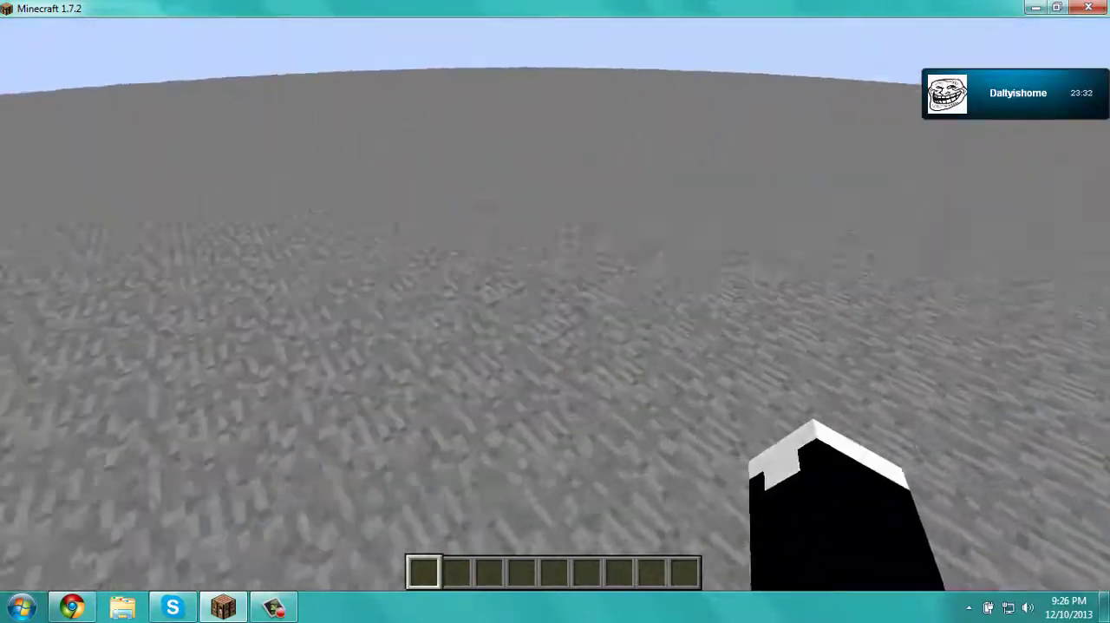
key(w)
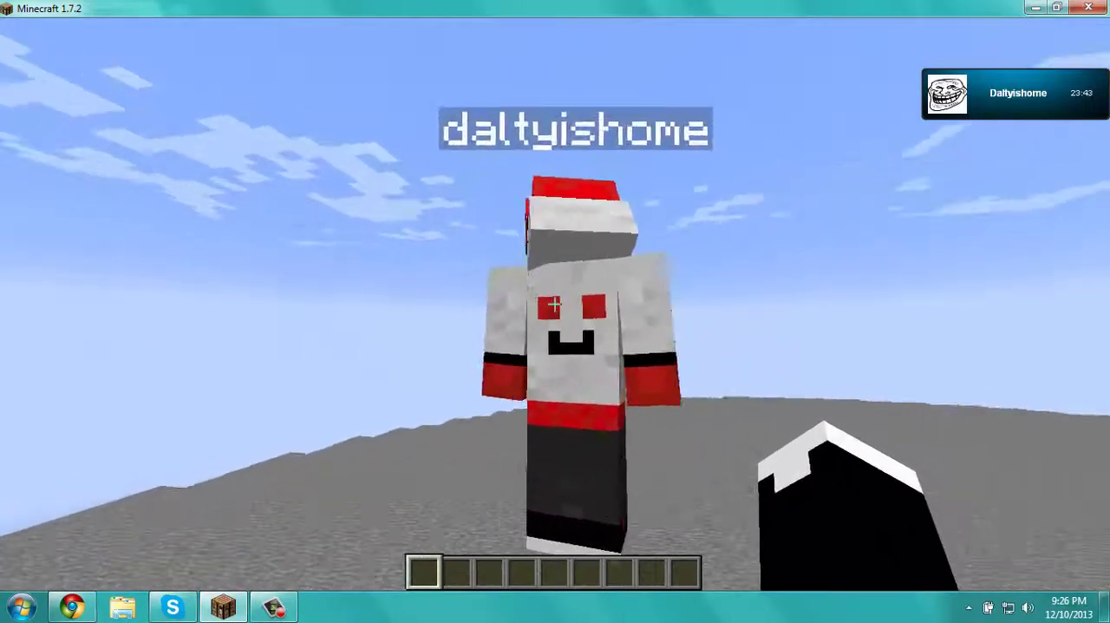
click(555, 305)
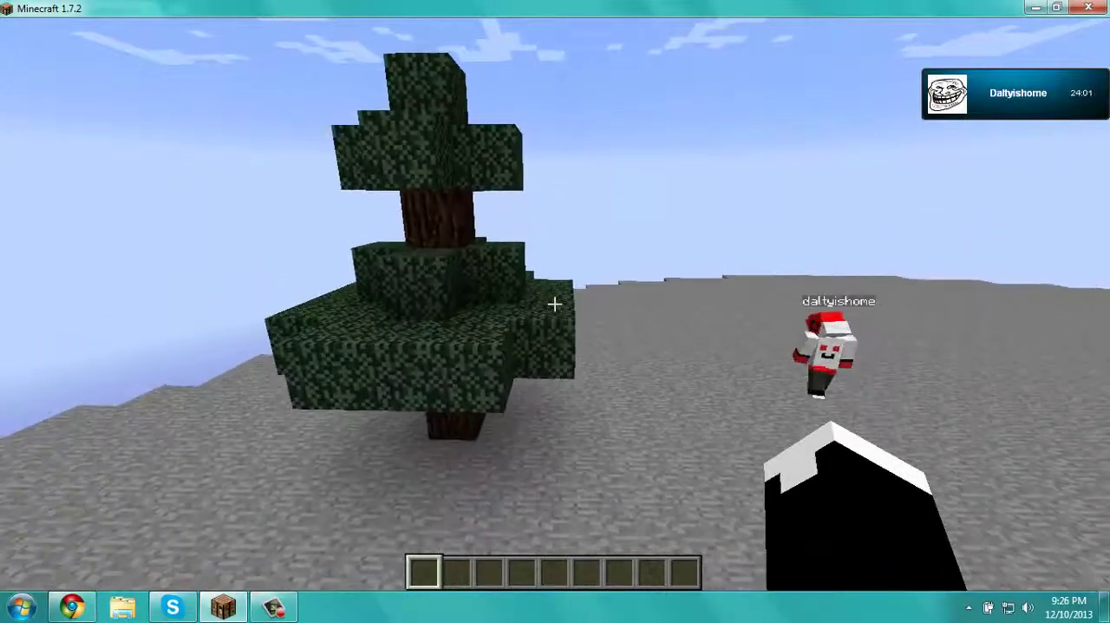
Step: Search the creative inventory for 'torch' and place a glowstone block atop the pine tree
key(e)
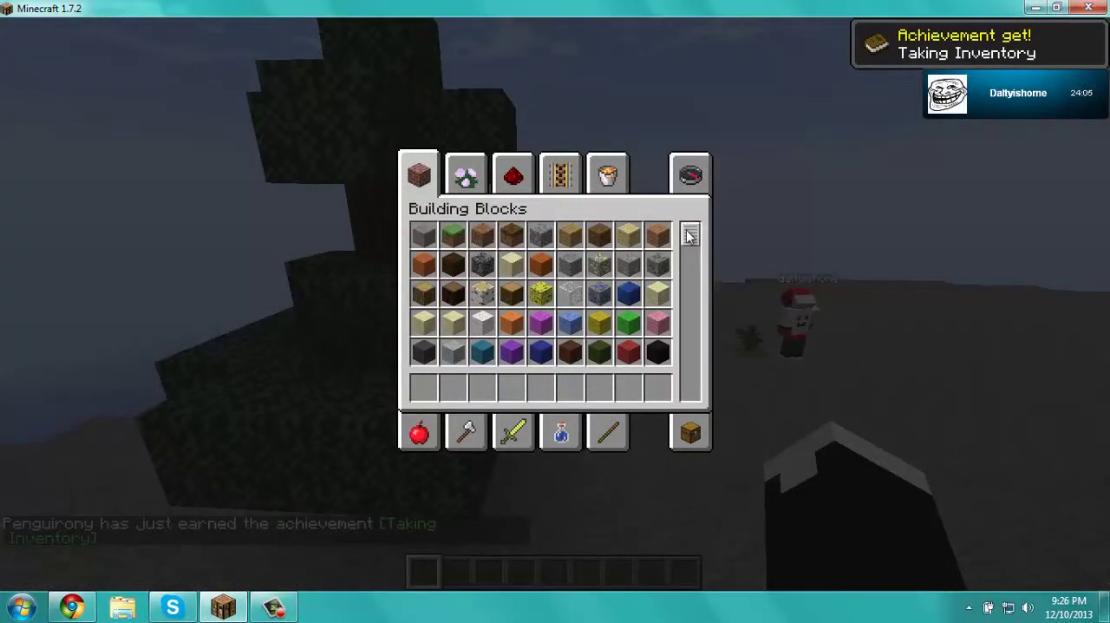
drag(689, 236, 687, 338)
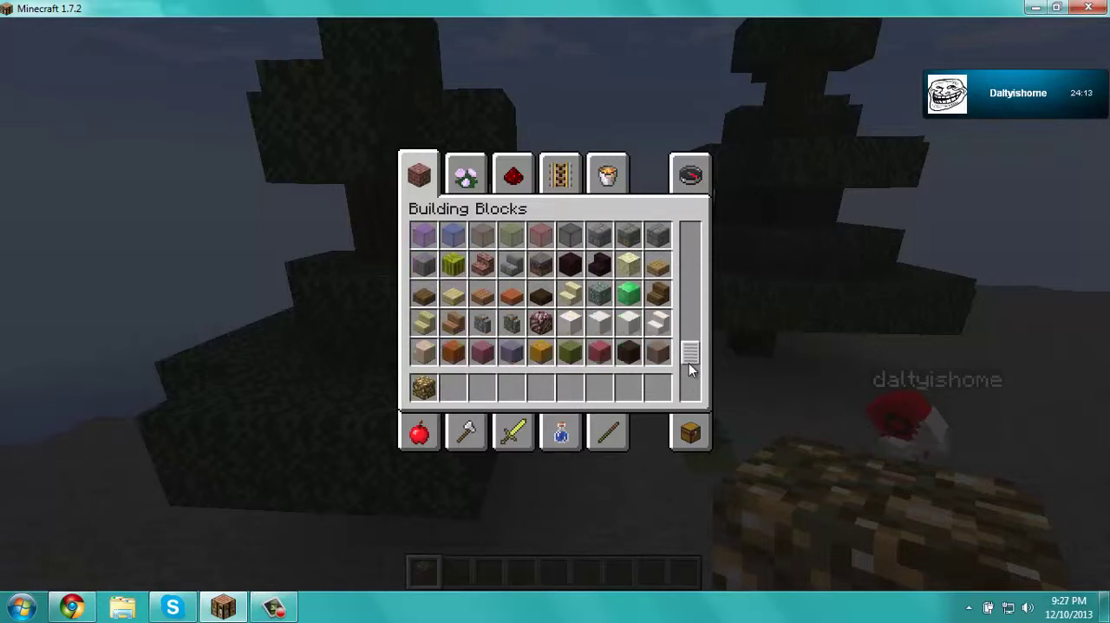
click(689, 178)
text(to)
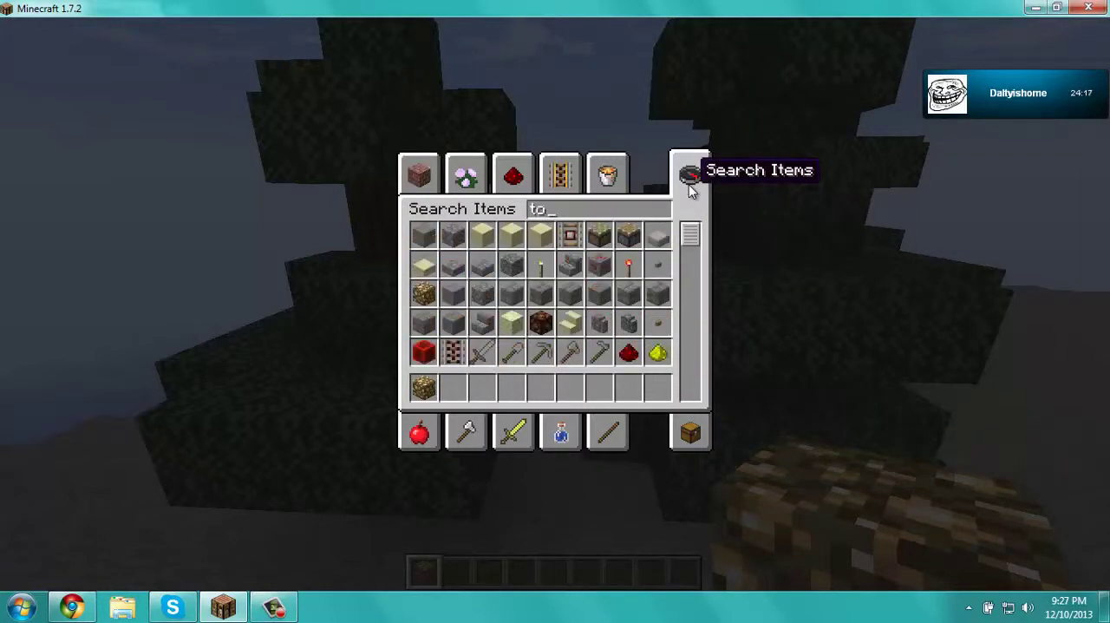
text(rch)
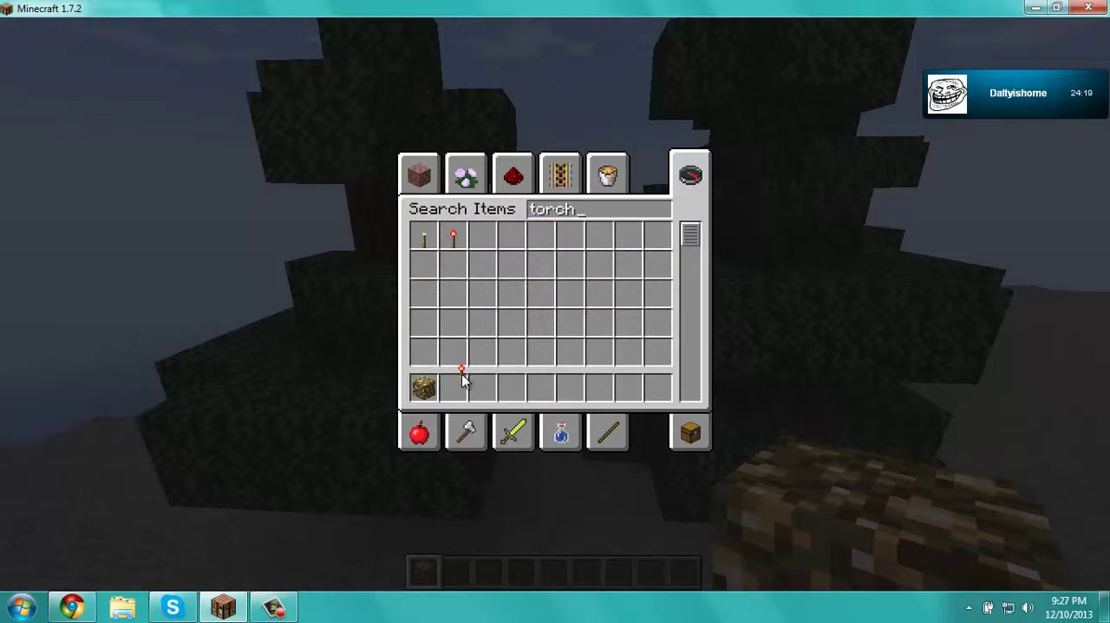
key(Escape)
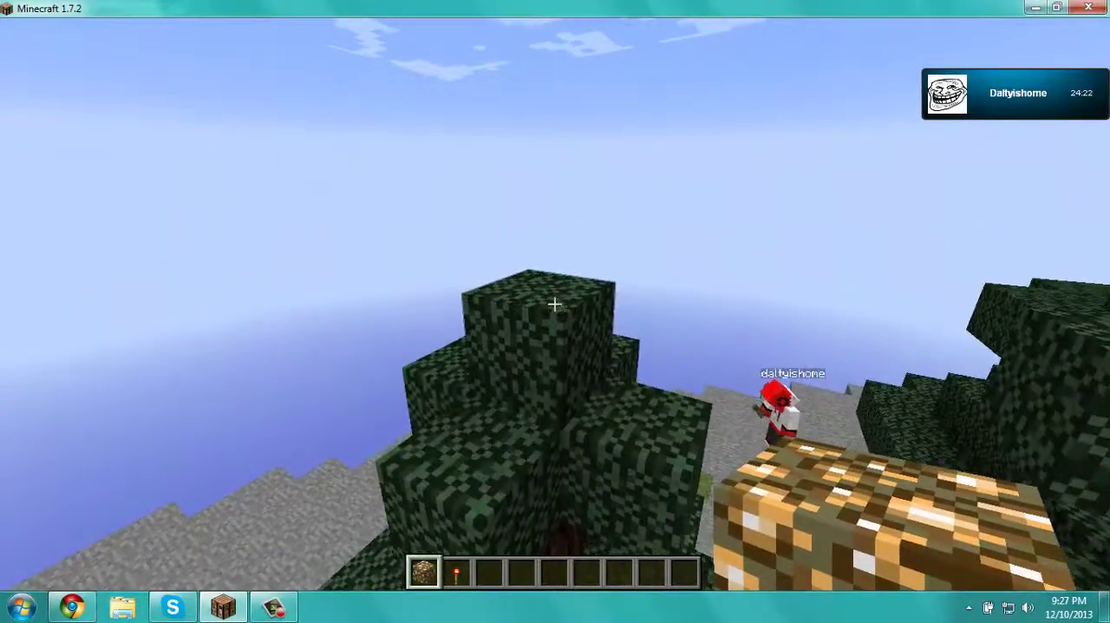
right_click(554, 303)
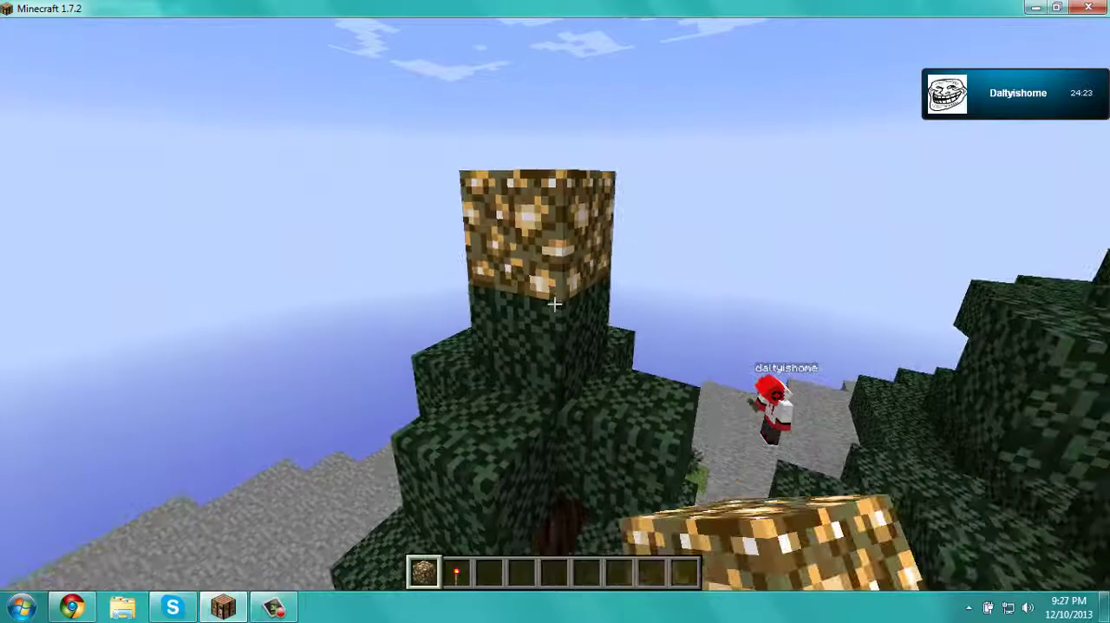
scroll(555, 303, down, 1)
Step: Add three redstone torches around the trunk, then empty the inventory with /clear
right_click(554, 302)
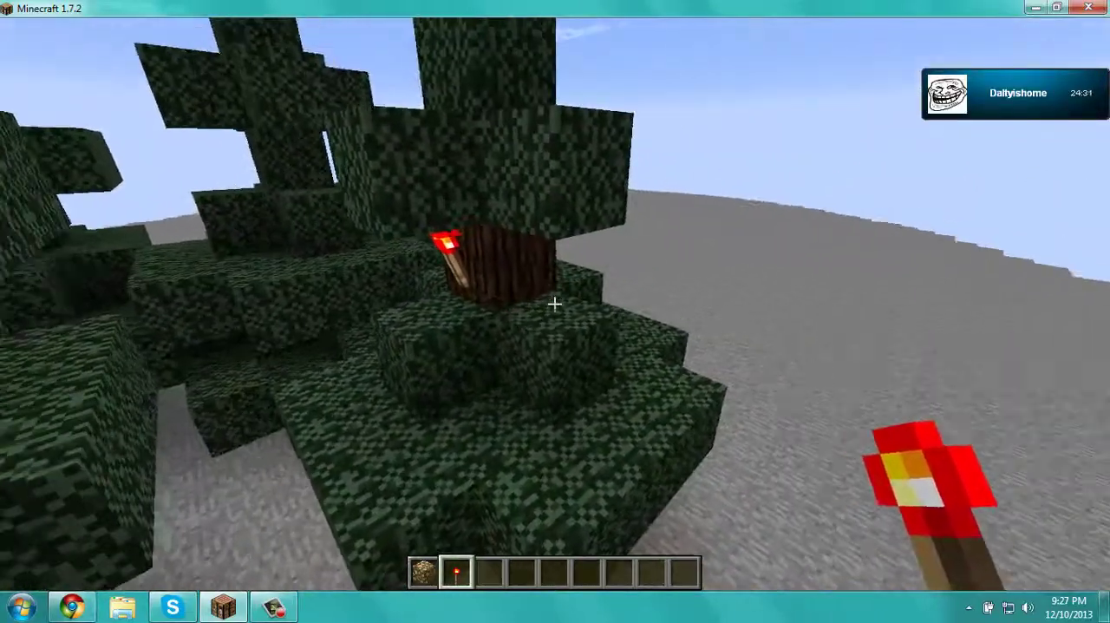
right_click(555, 303)
right_click(554, 303)
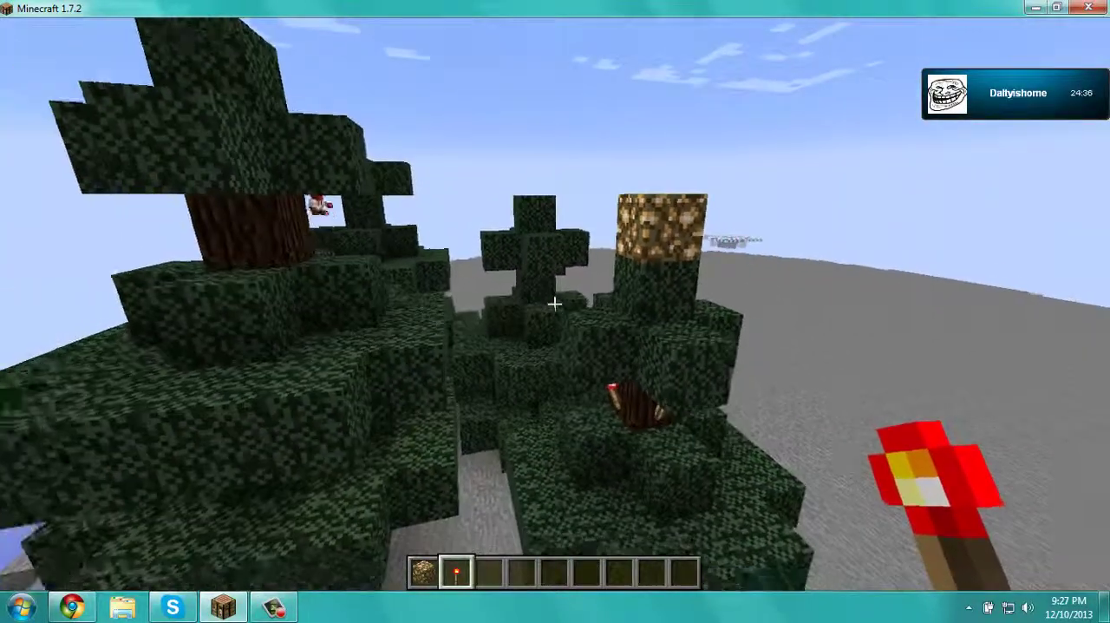
key(slash)
text(/clea)
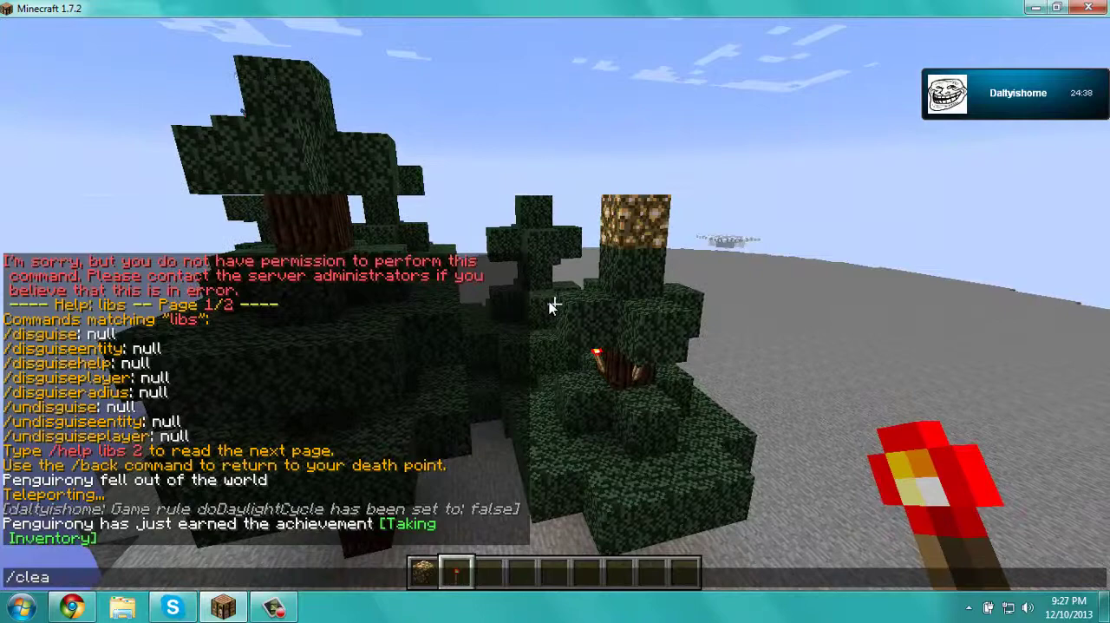
text(r)
key(Return)
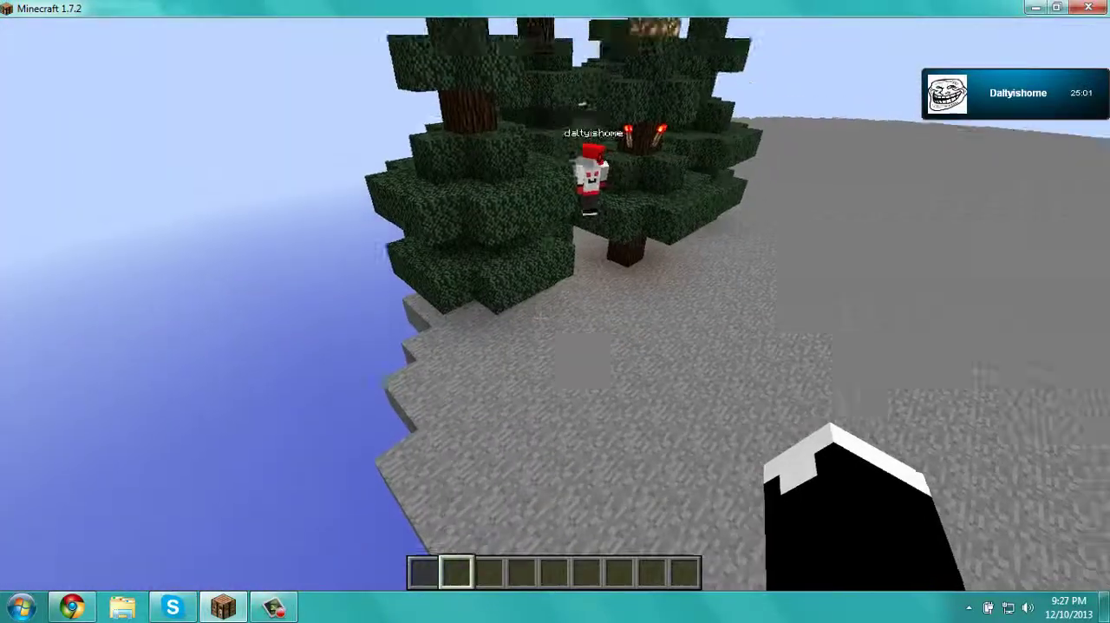
Step: Replace a stone block with grass and plant a dark oak sapling on it
key(e)
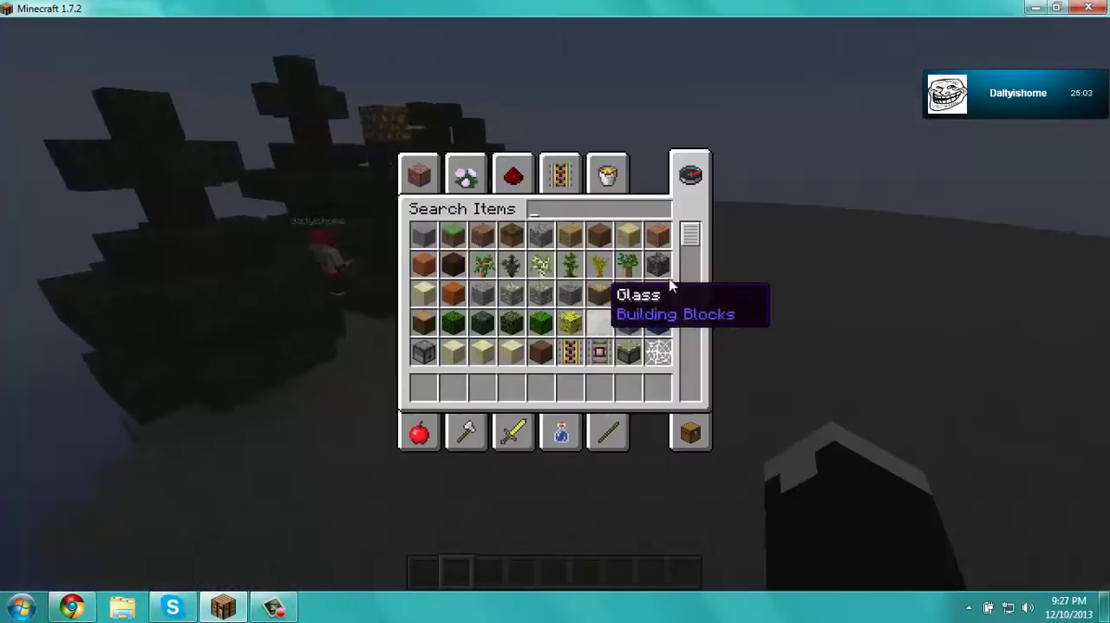
scroll(690, 239, down, 2)
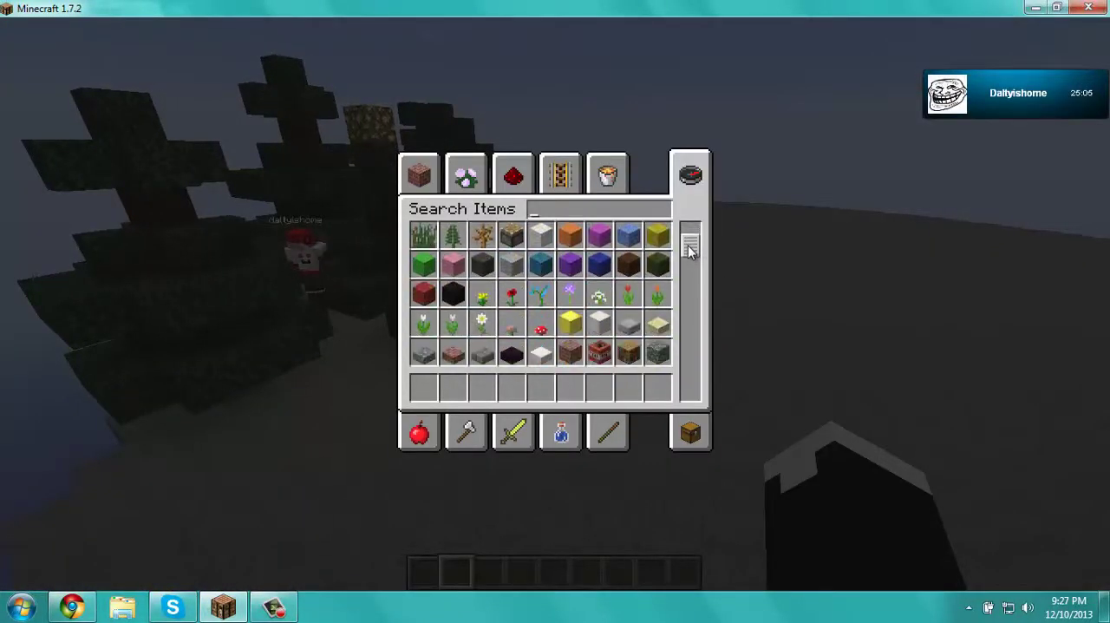
scroll(690, 243, up, 2)
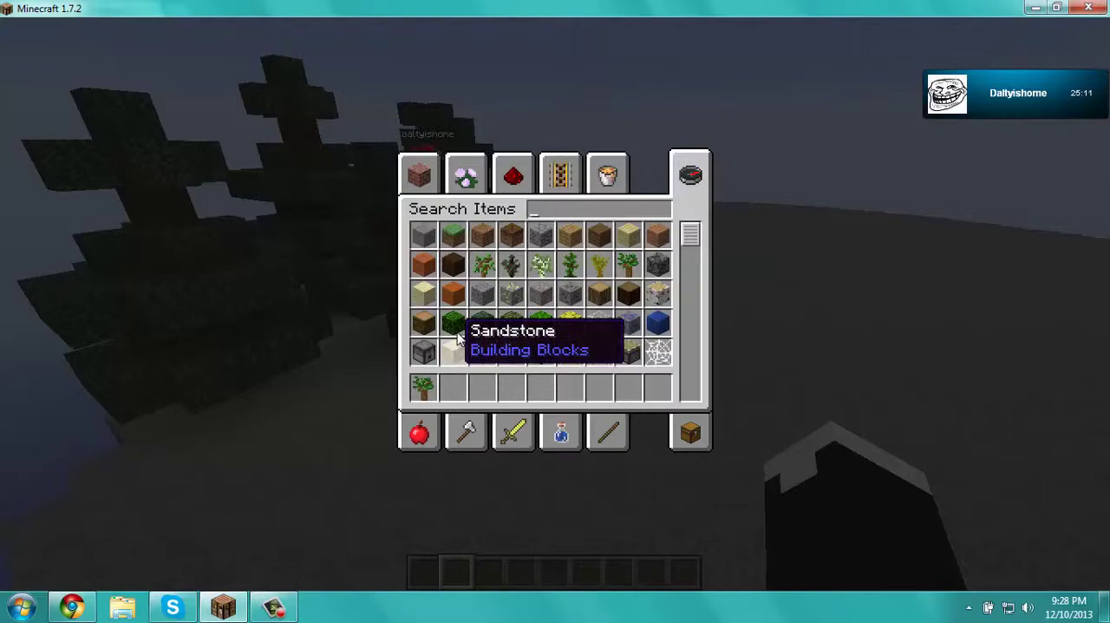
click(457, 381)
key(Escape)
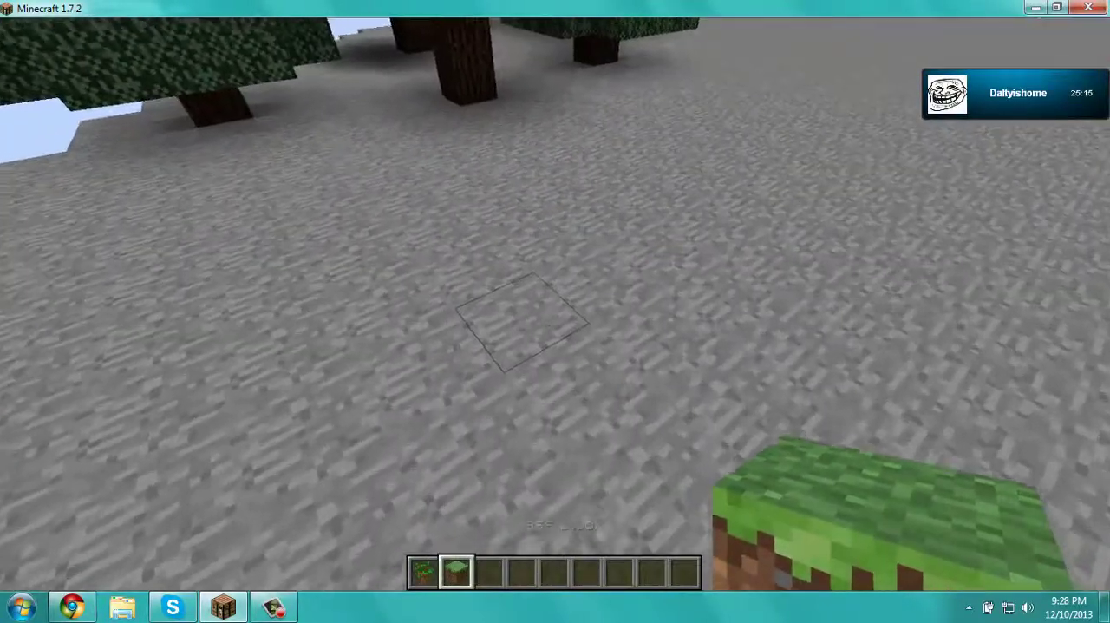
click(521, 329)
right_click(538, 321)
key(1)
right_click(556, 303)
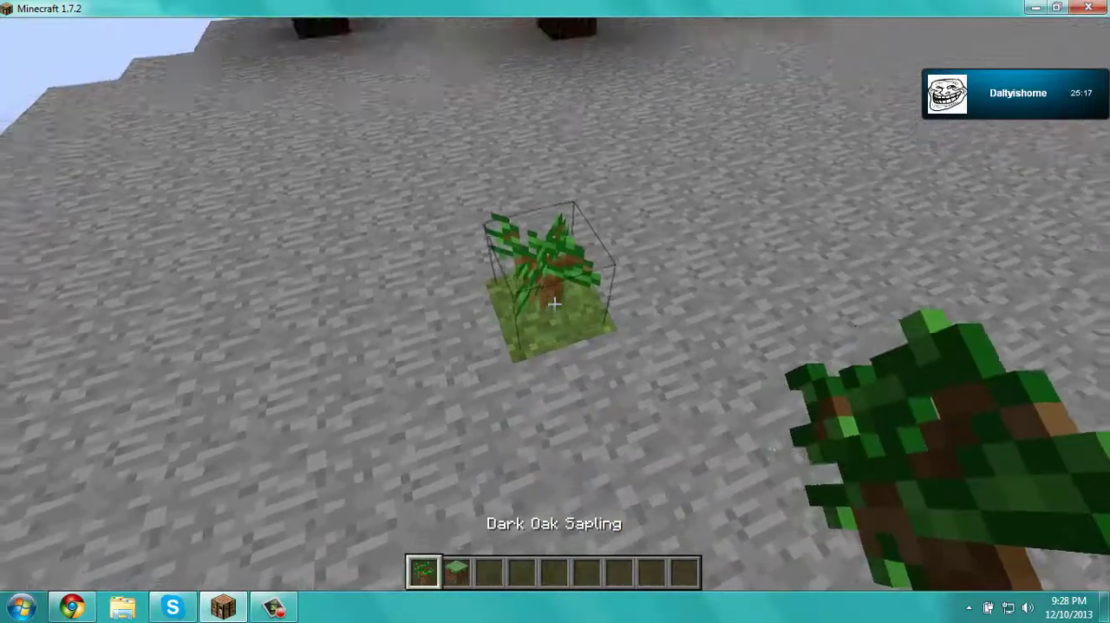
Step: Get bone meal with a chat command and hold it in hotbar slot 3
key(slash)
text(i)
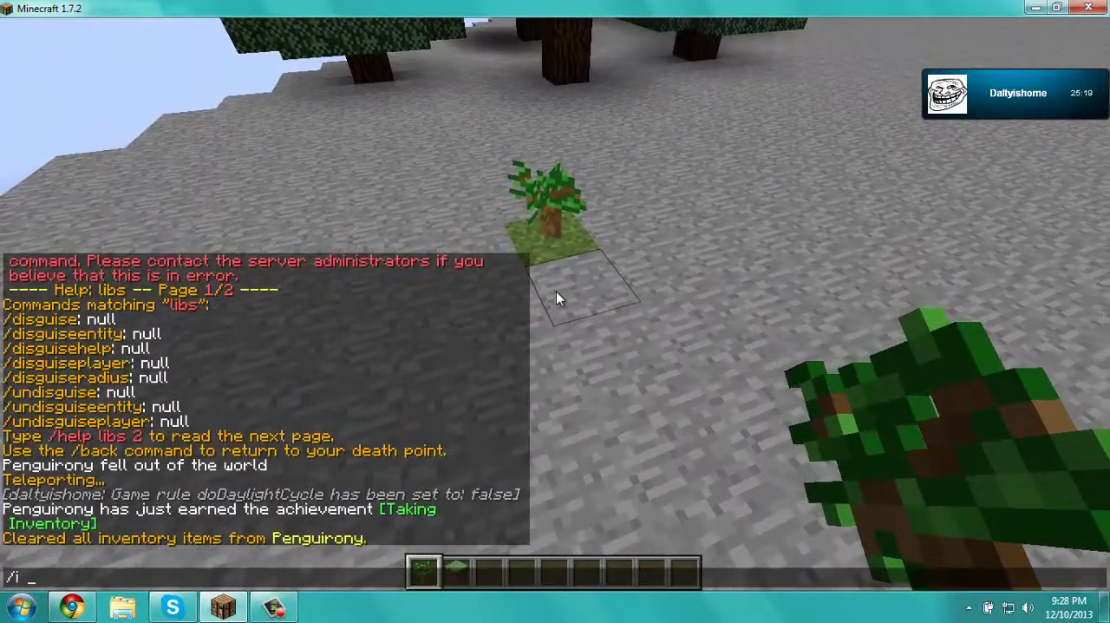
text(l)
key(Return)
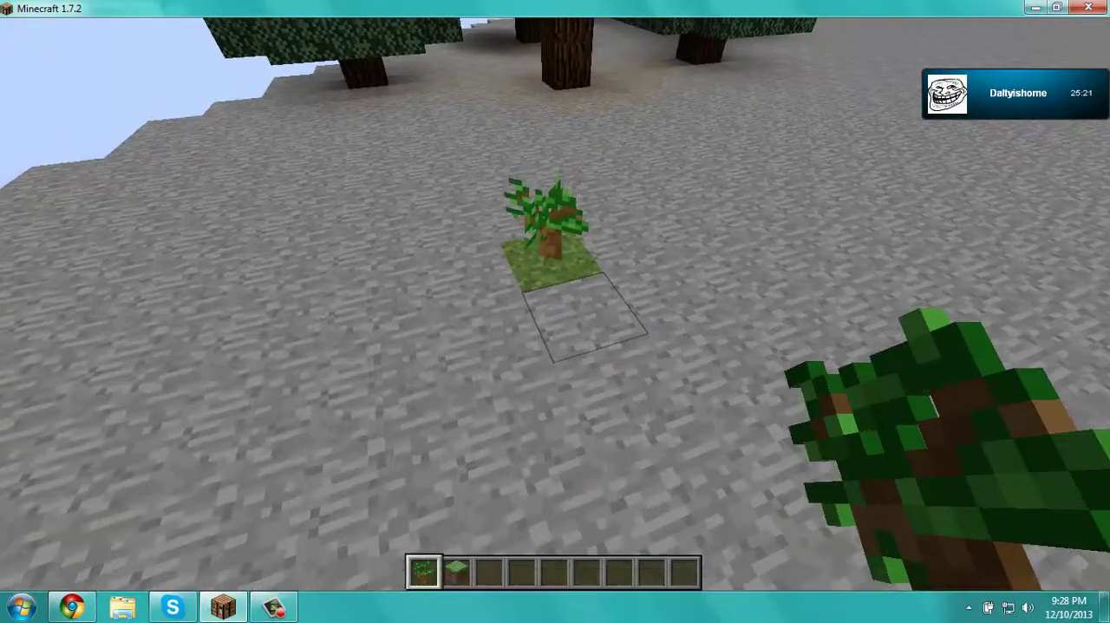
key(2)
key(3)
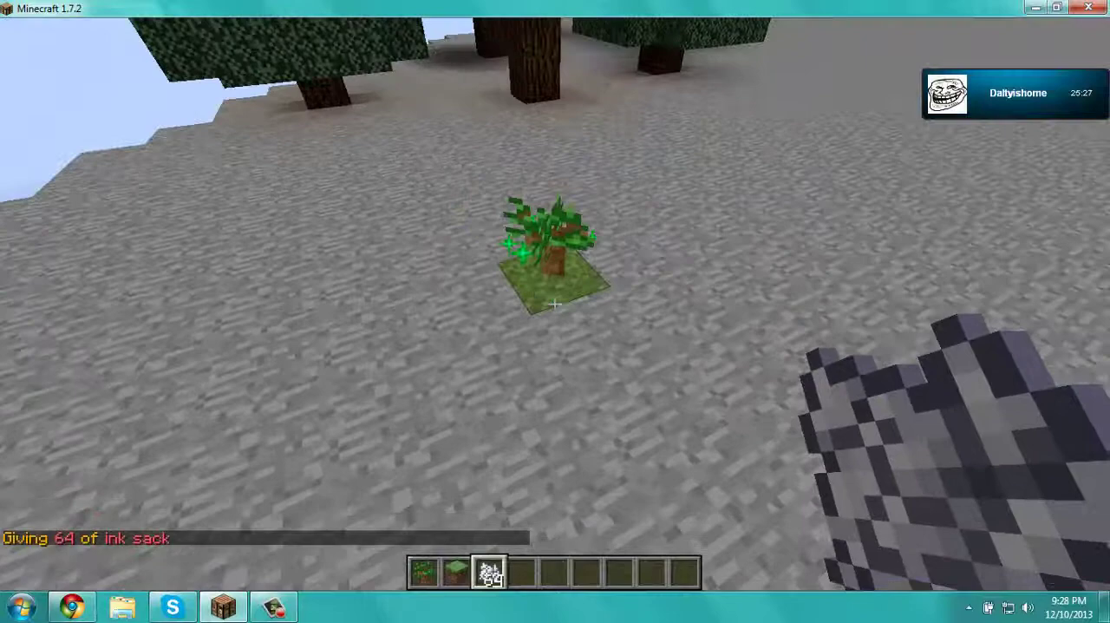
Step: Apply bone meal to the dark oak sapling ten times until a huge tree grows
right_click(556, 304)
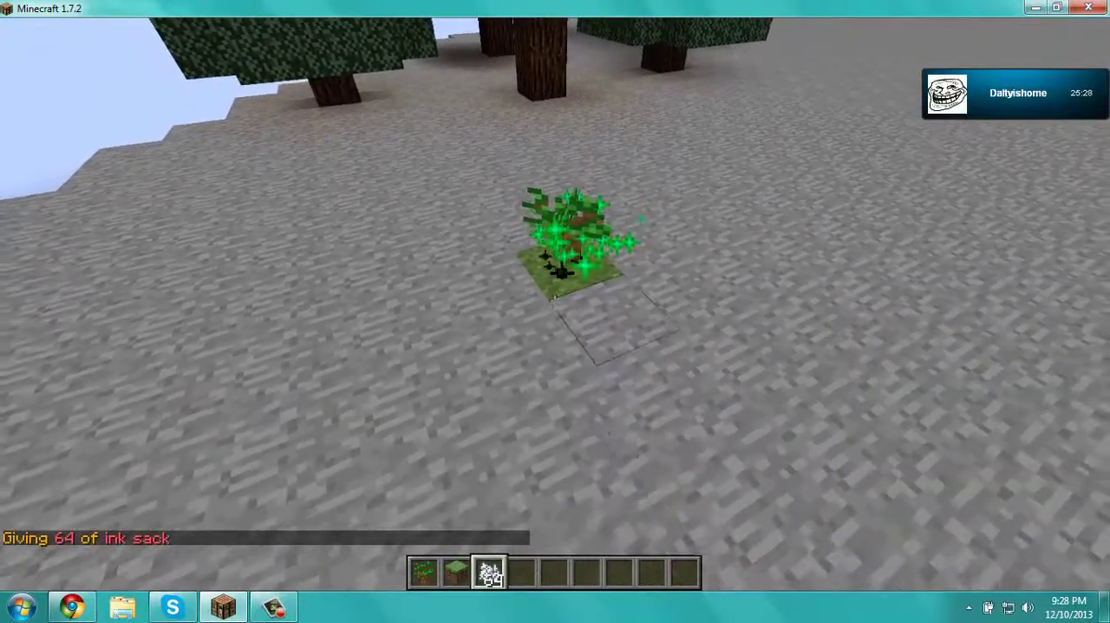
right_click(556, 303)
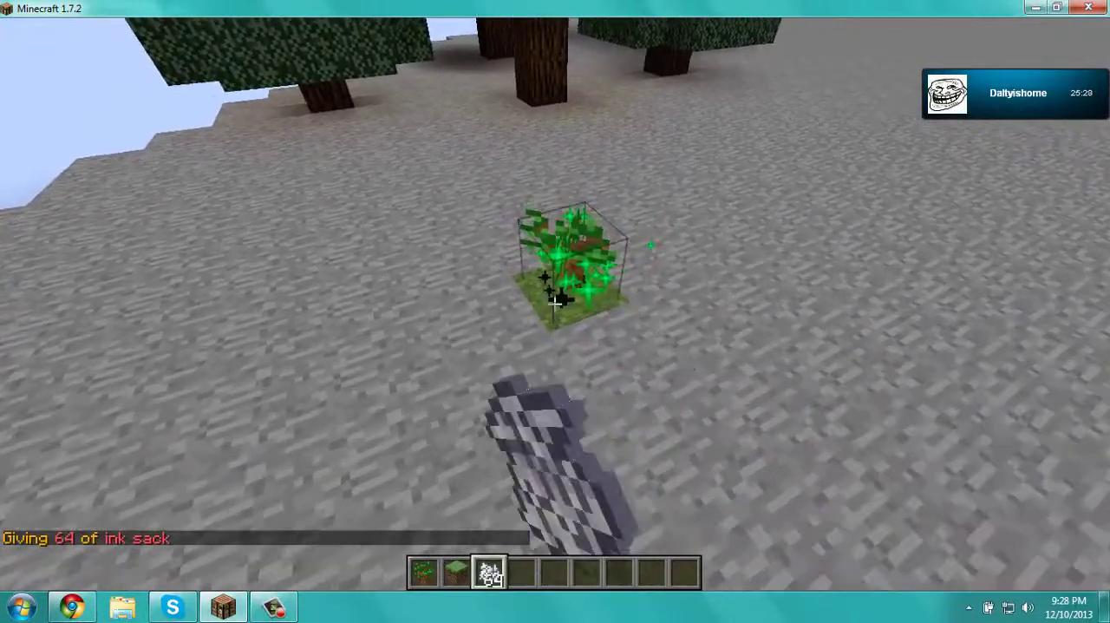
right_click(555, 304)
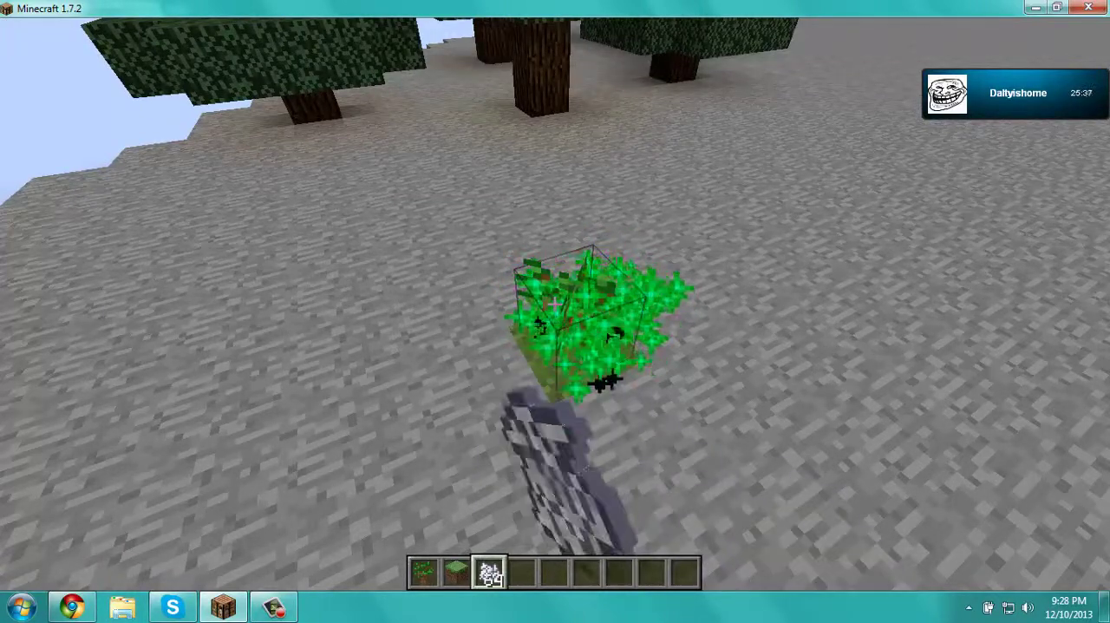
right_click(555, 304)
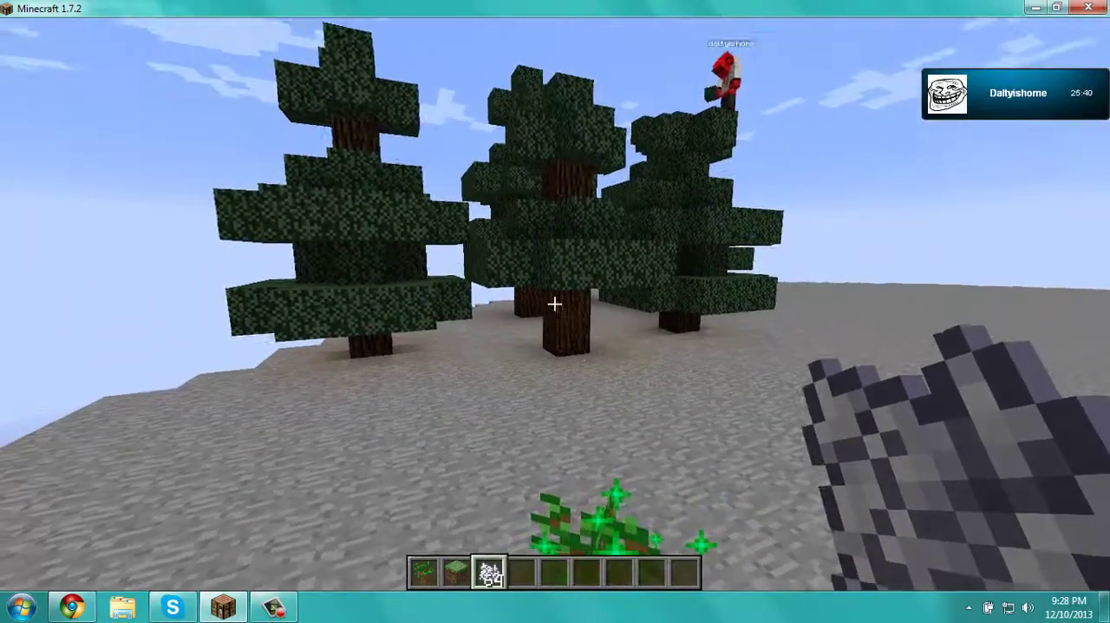
right_click(555, 304)
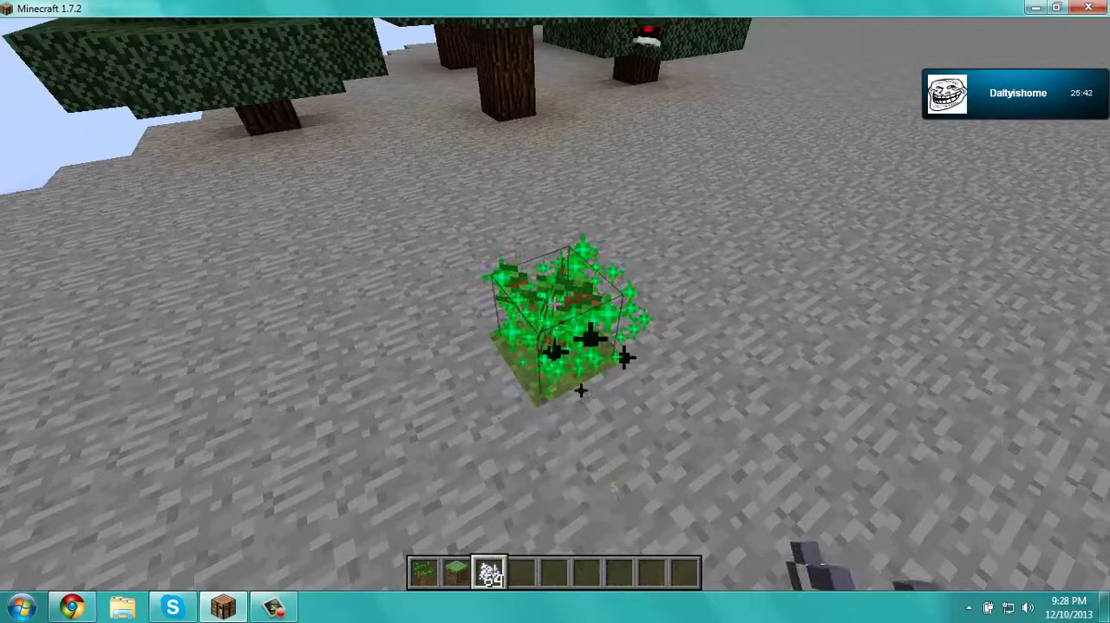
right_click(555, 304)
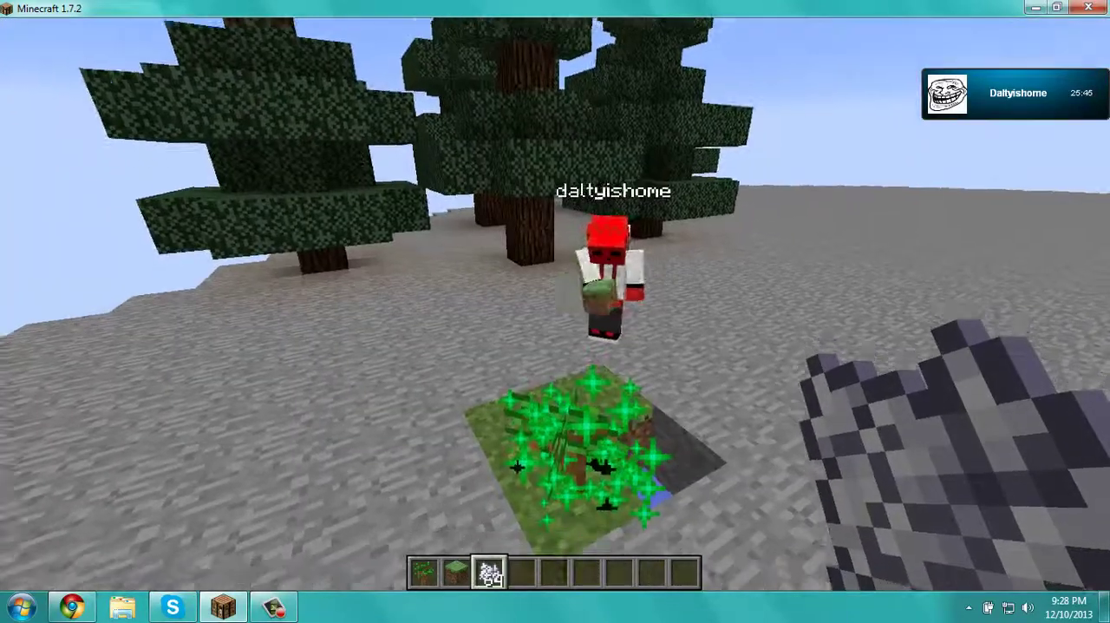
right_click(556, 304)
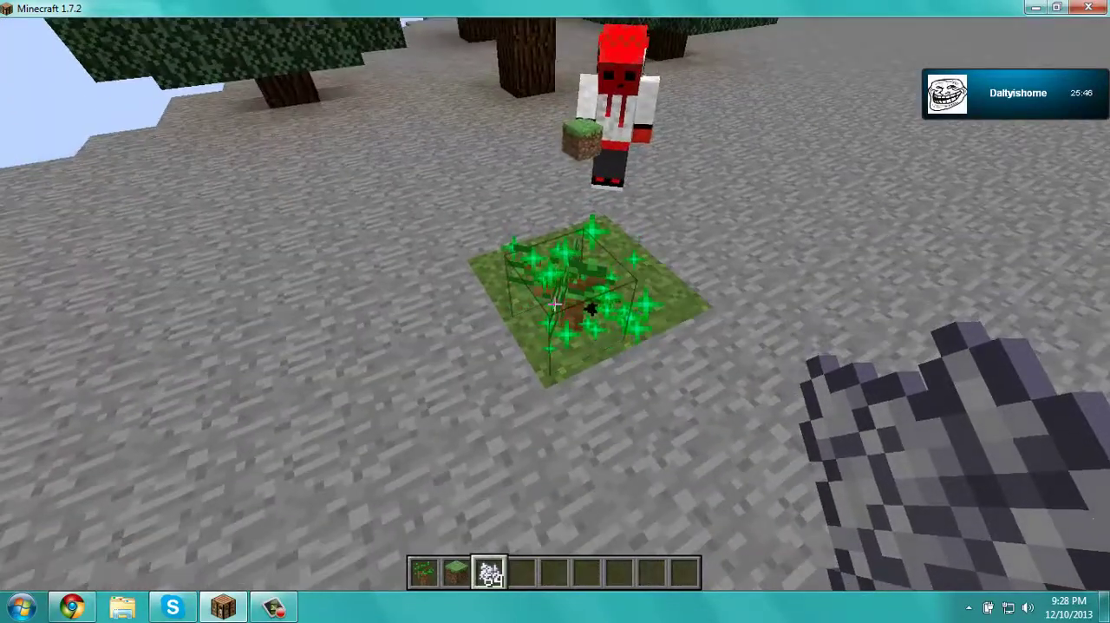
right_click(555, 303)
right_click(555, 304)
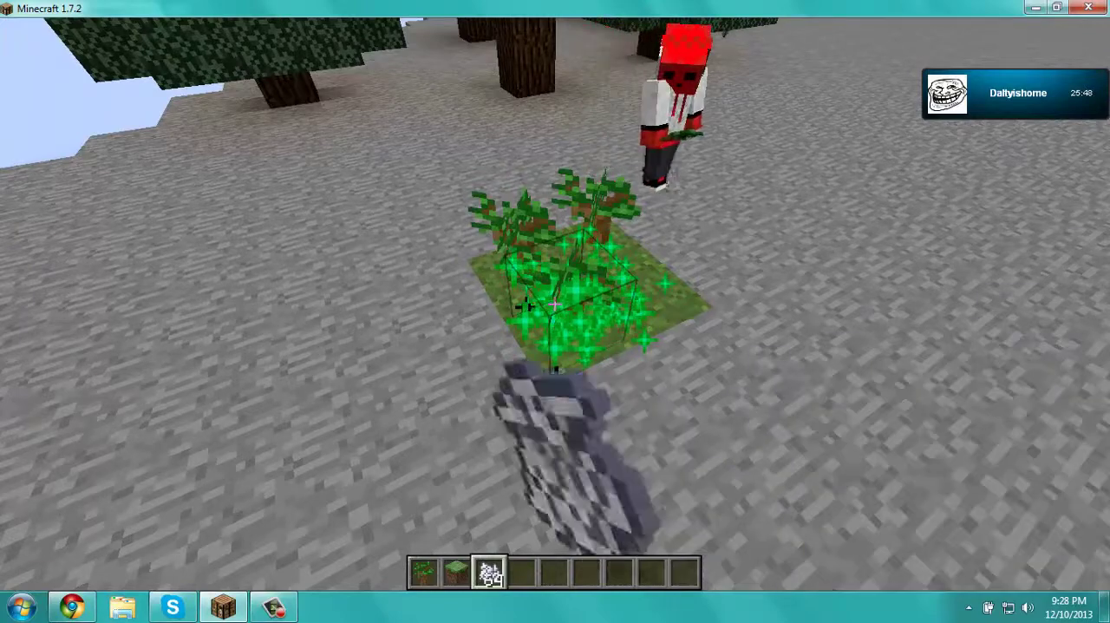
right_click(555, 304)
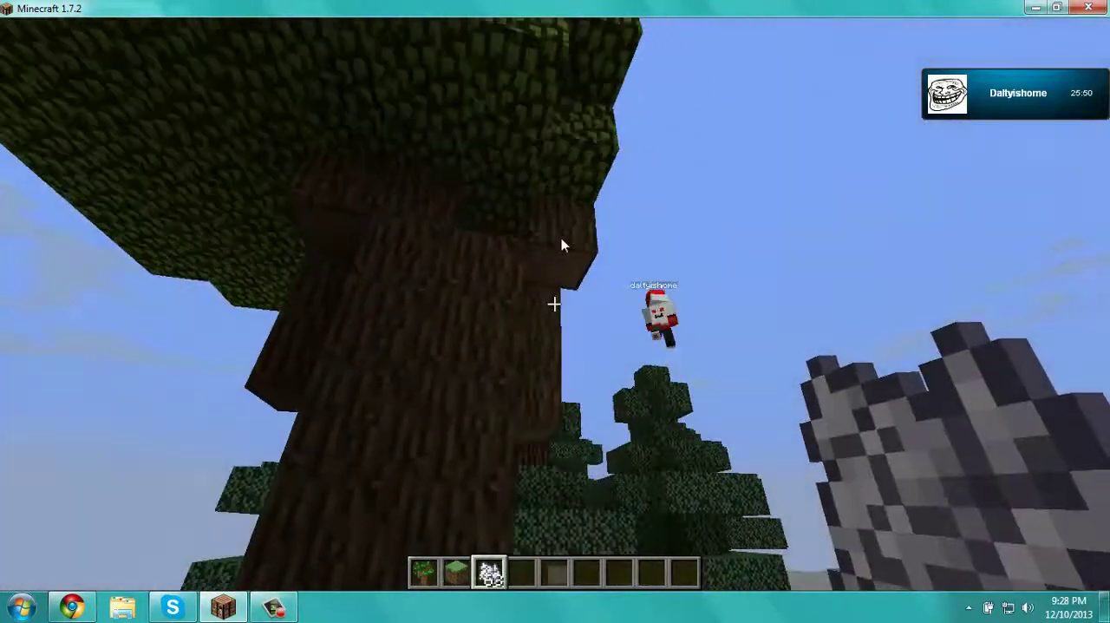
Step: Get fire with the /i fire command and hold it in hotbar slot 1
key(t)
key(Escape)
text(/i fi)
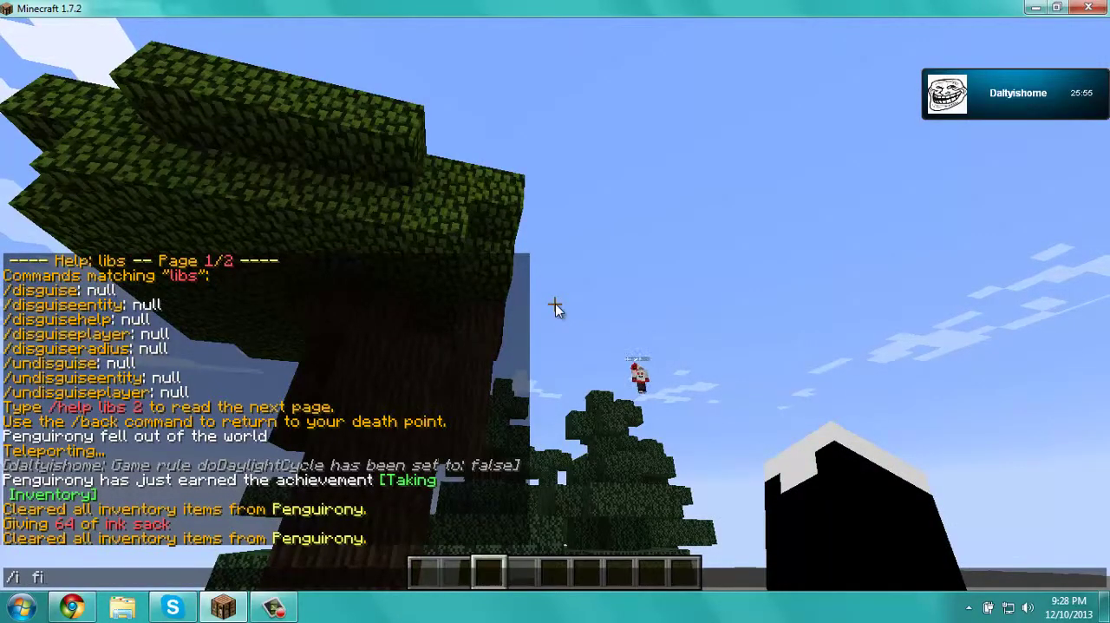
key(Return)
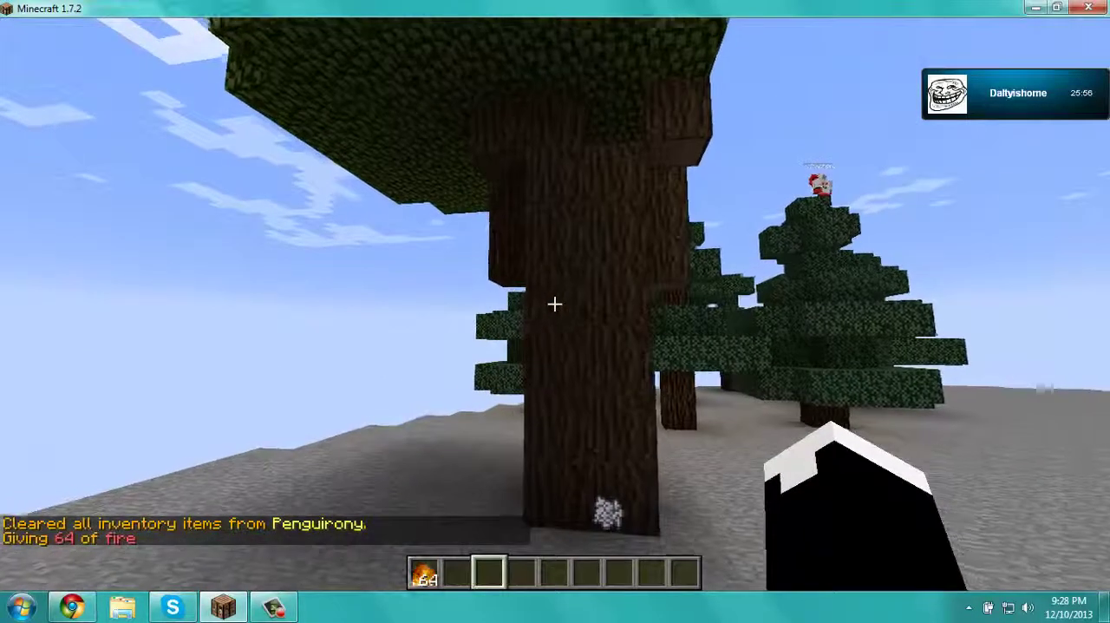
key(1)
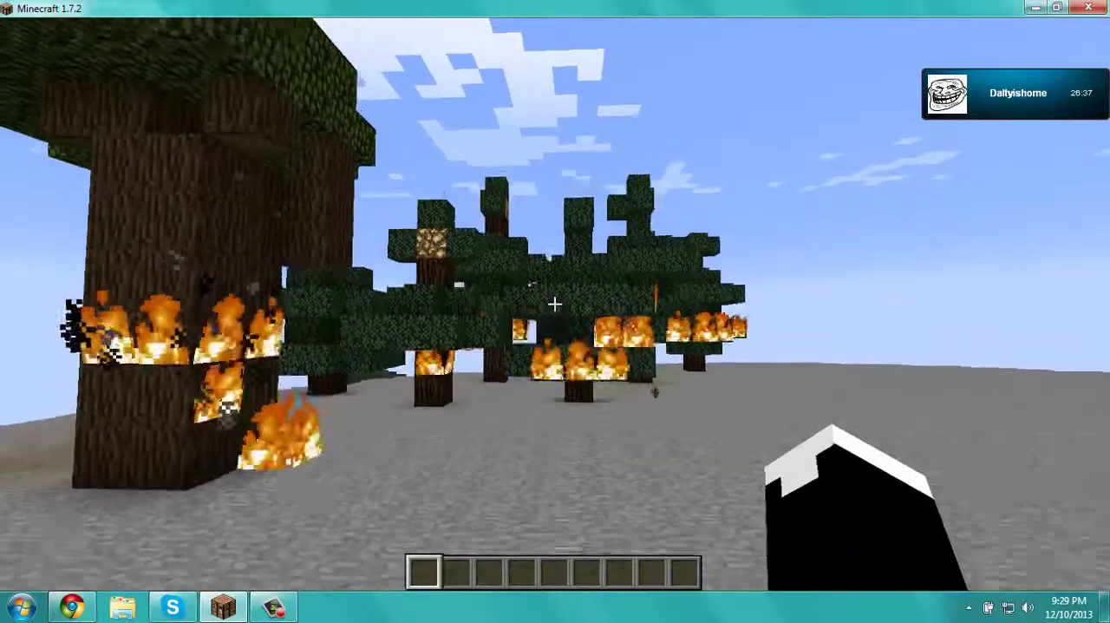
Step: Fly up and circle the burning spruce forest to watch the fire spread
key(w)
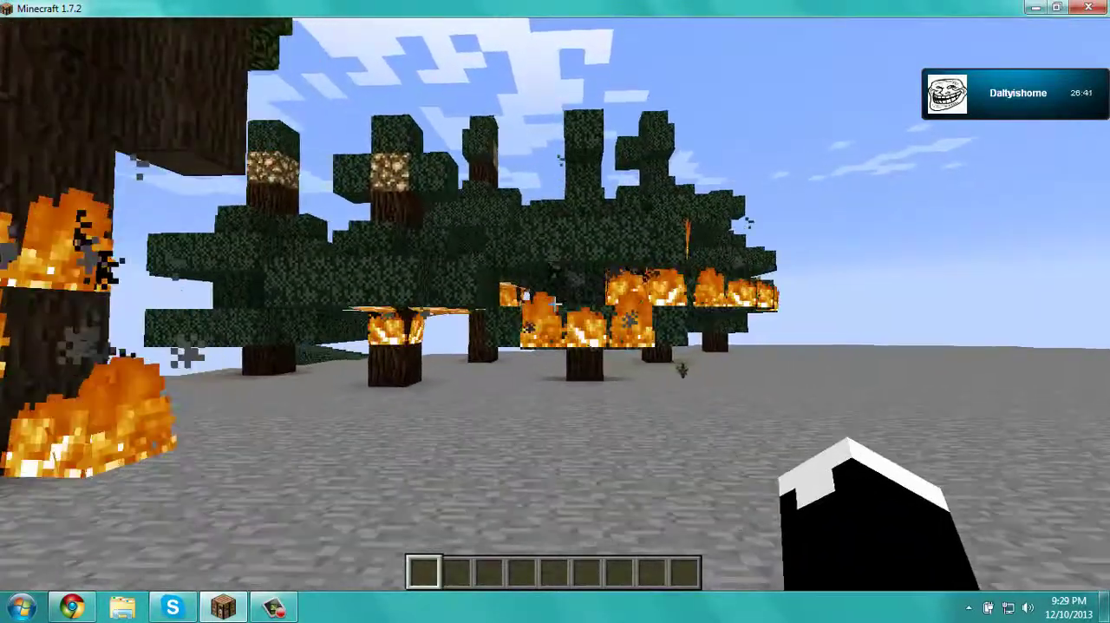
key(w)
key(w)
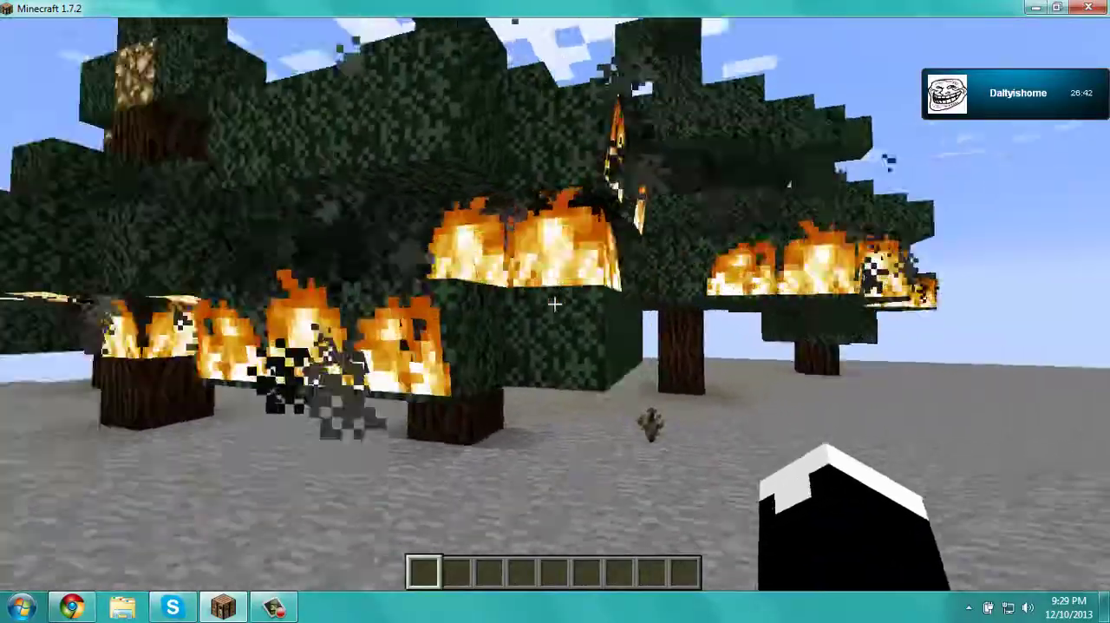
key(s)
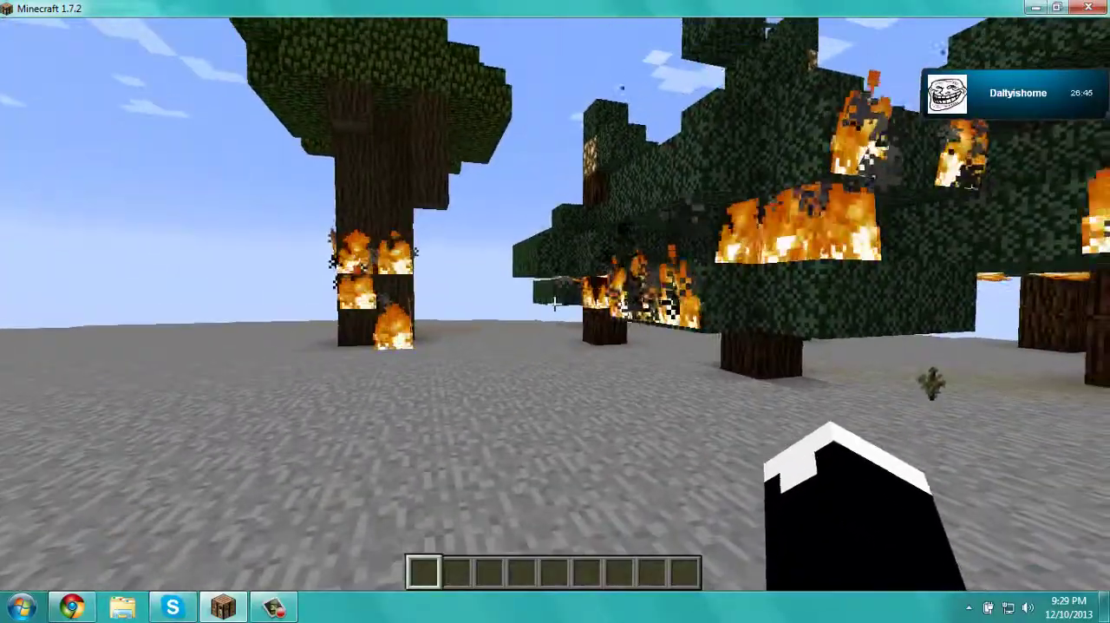
key(w)
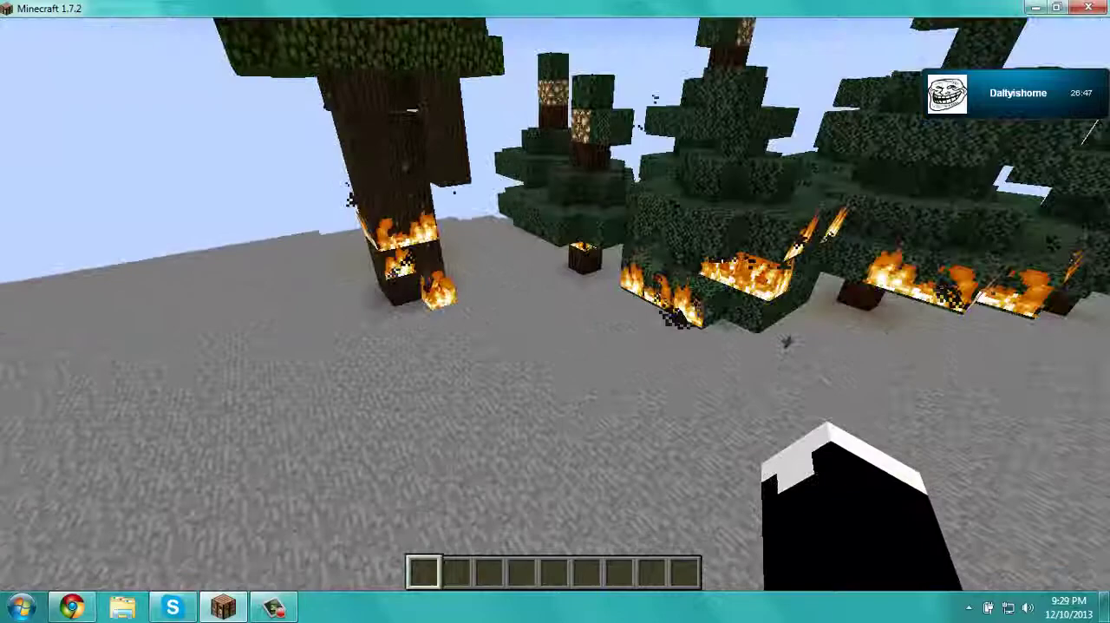
key(w)
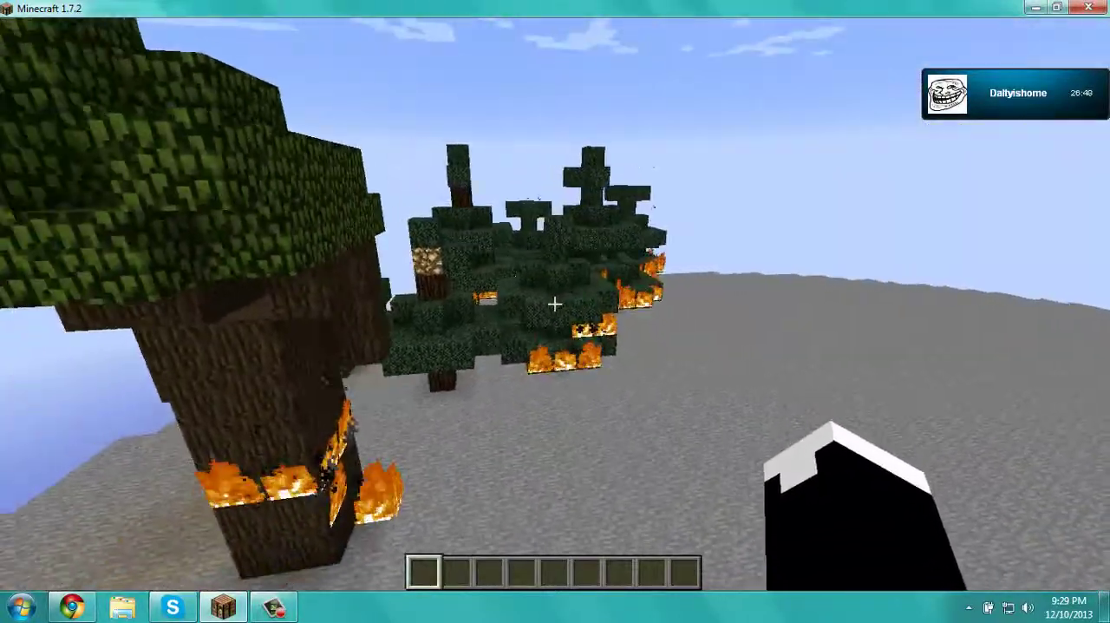
key(w)
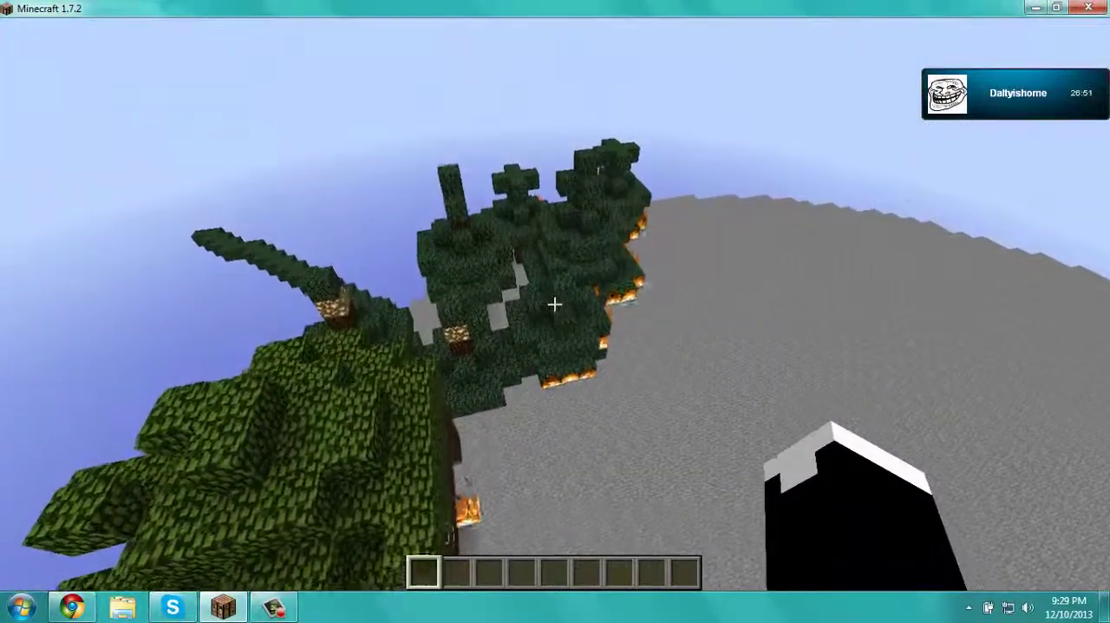
key(w)
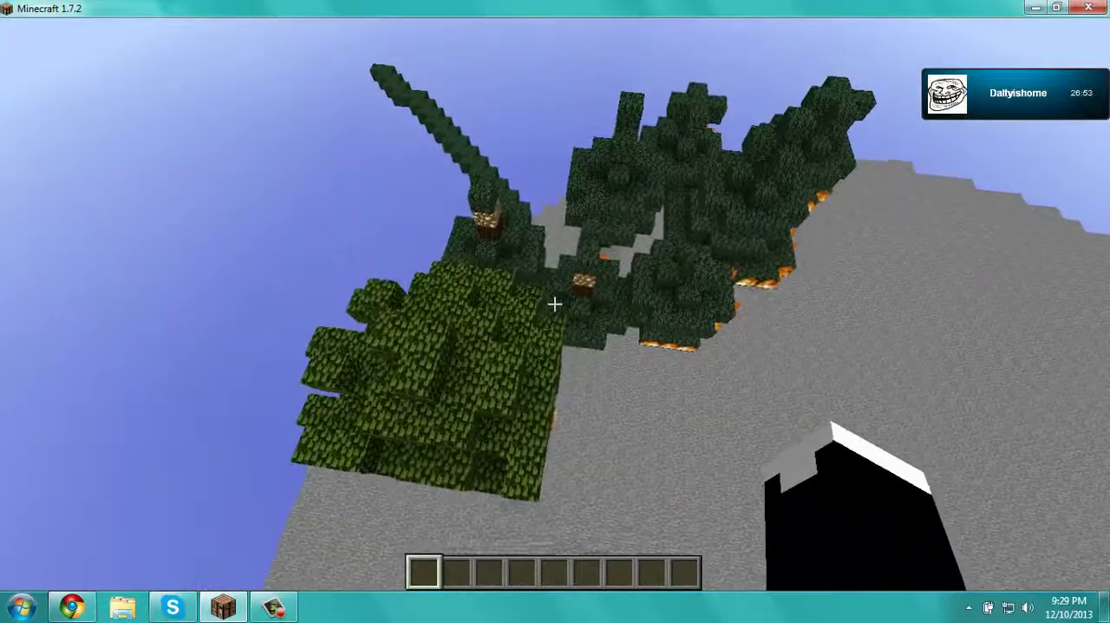
key(w)
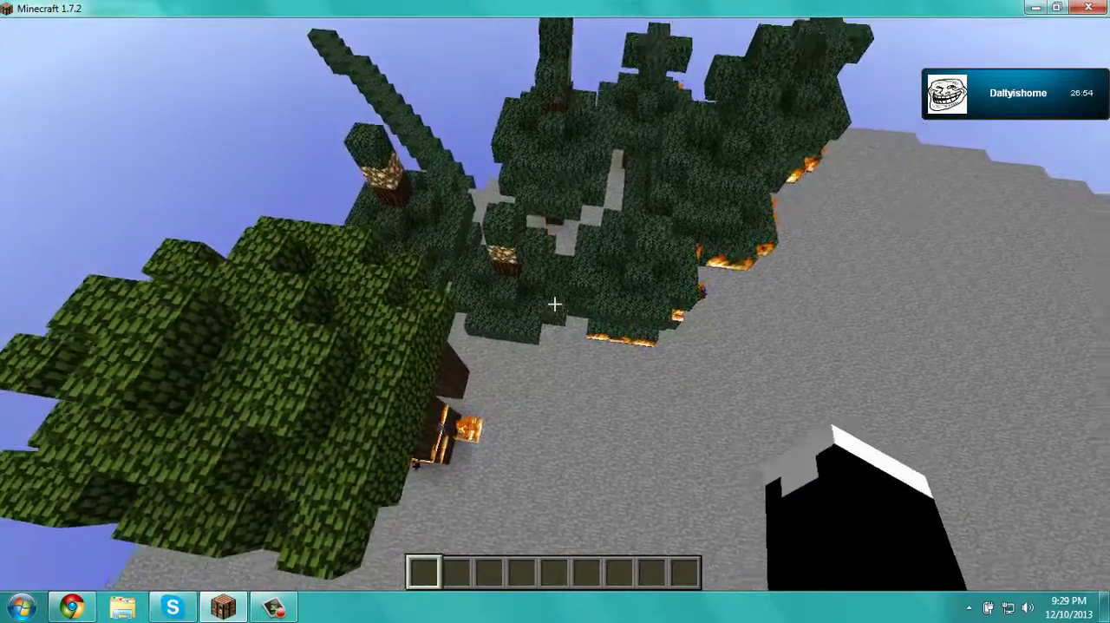
key(w)
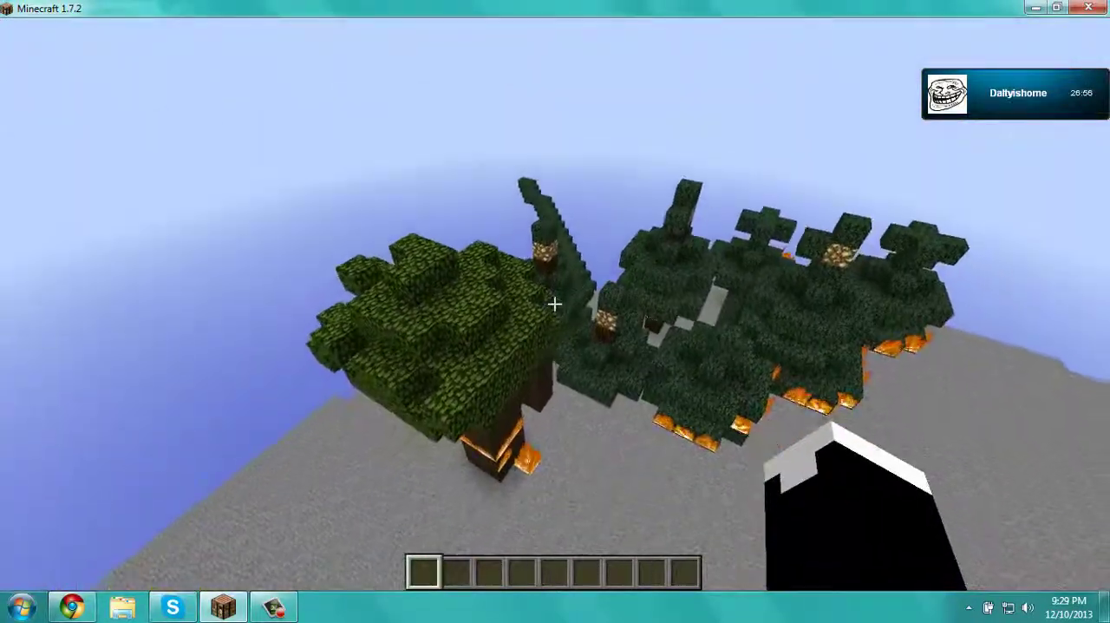
key(w)
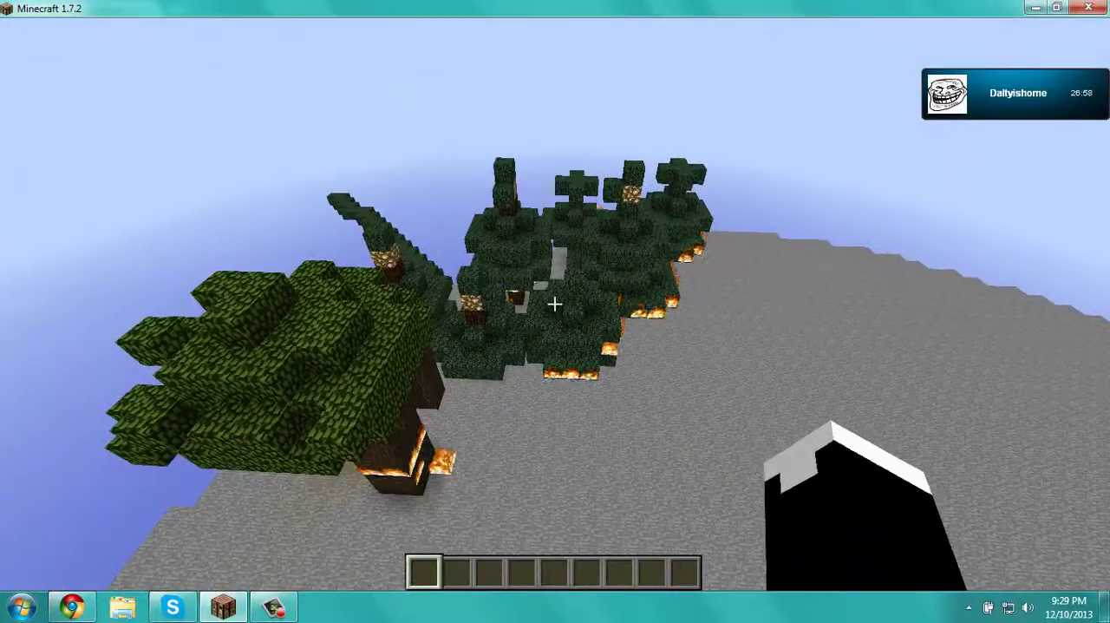
key(w)
Step: Fly away from the burning trees across open sky toward the floating structure
key(slash)
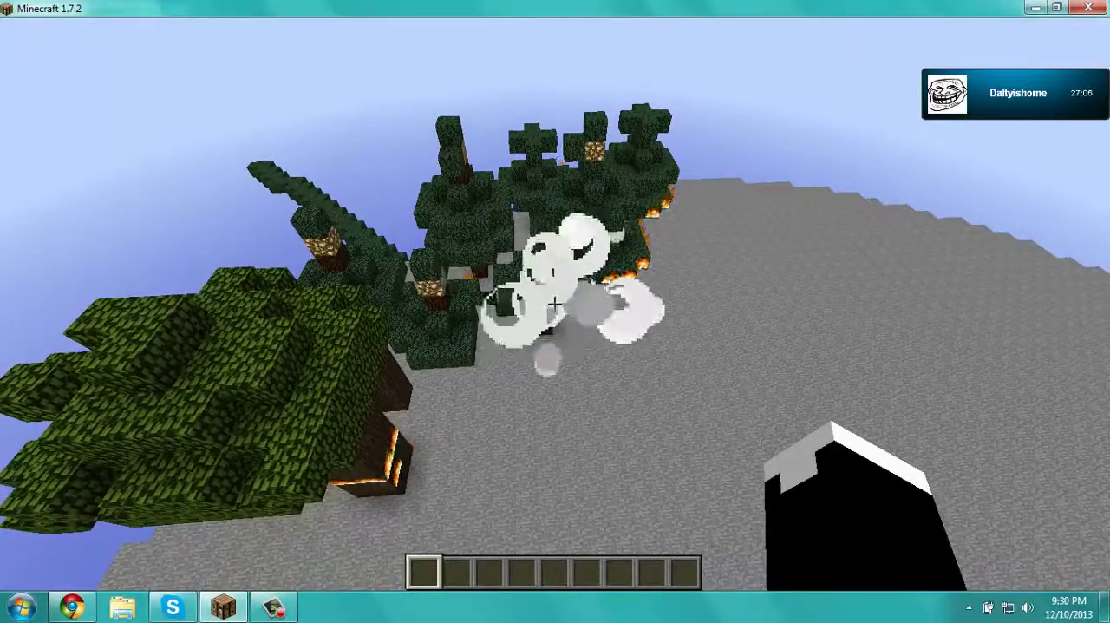
key(w)
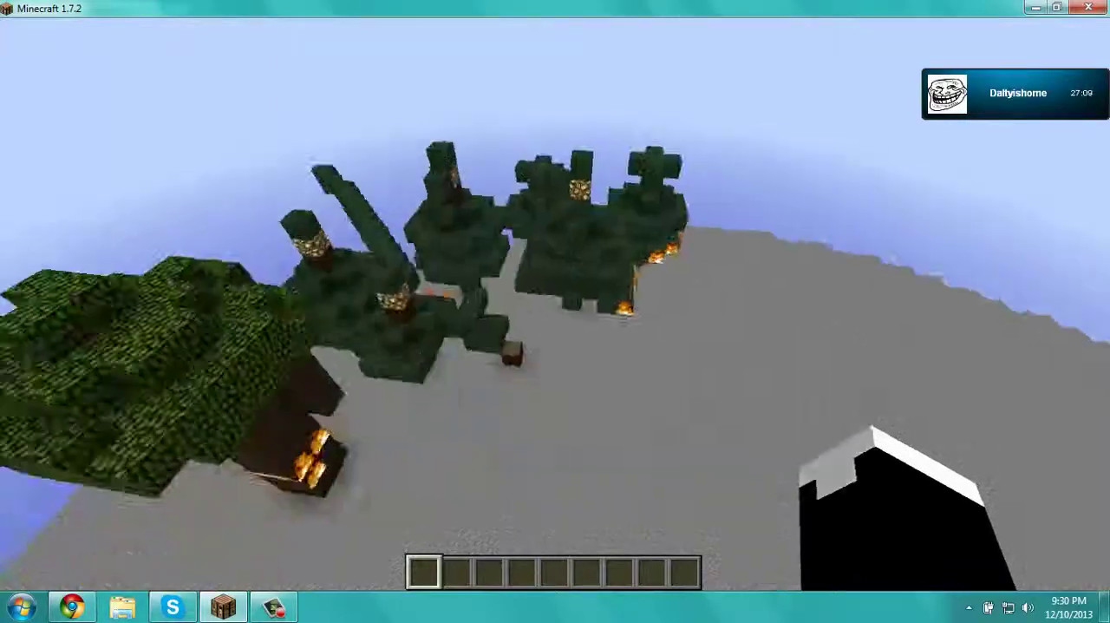
key(w)
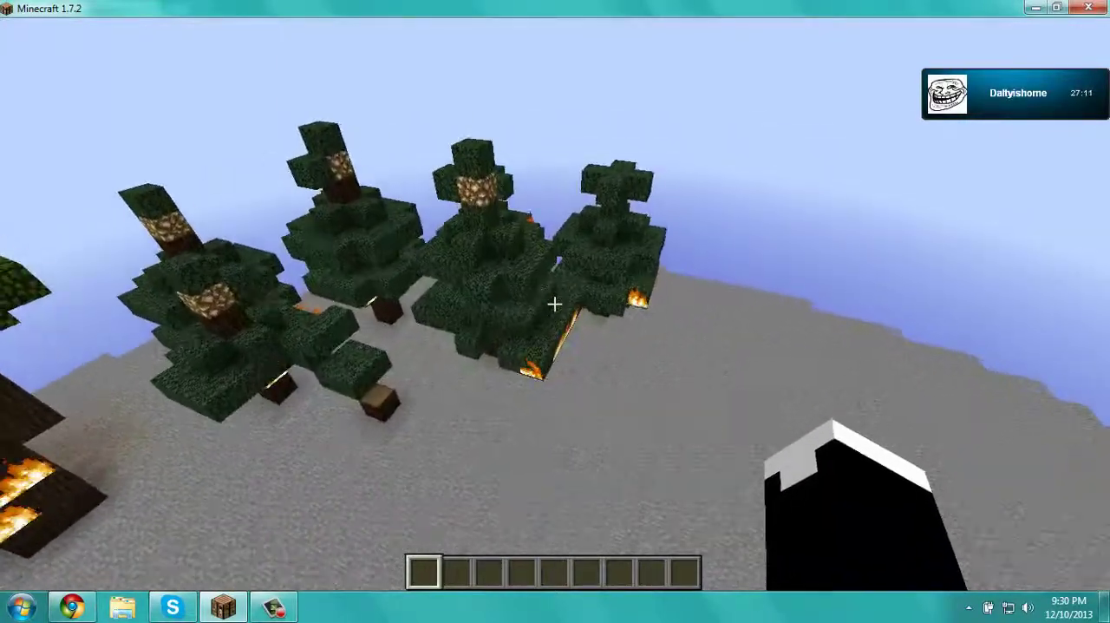
key(w)
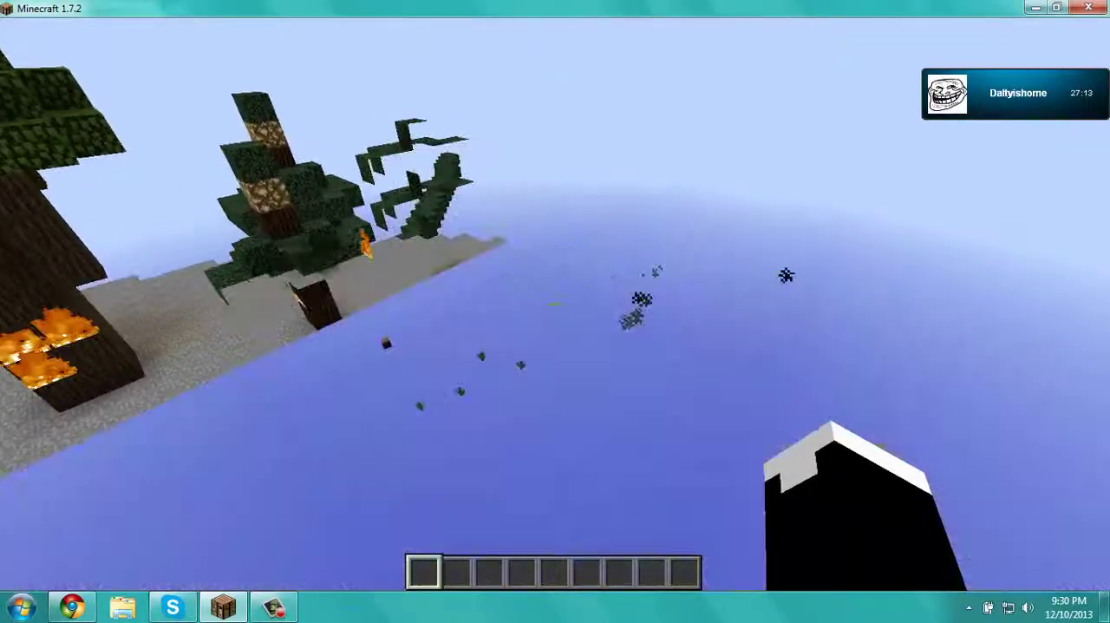
key(w)
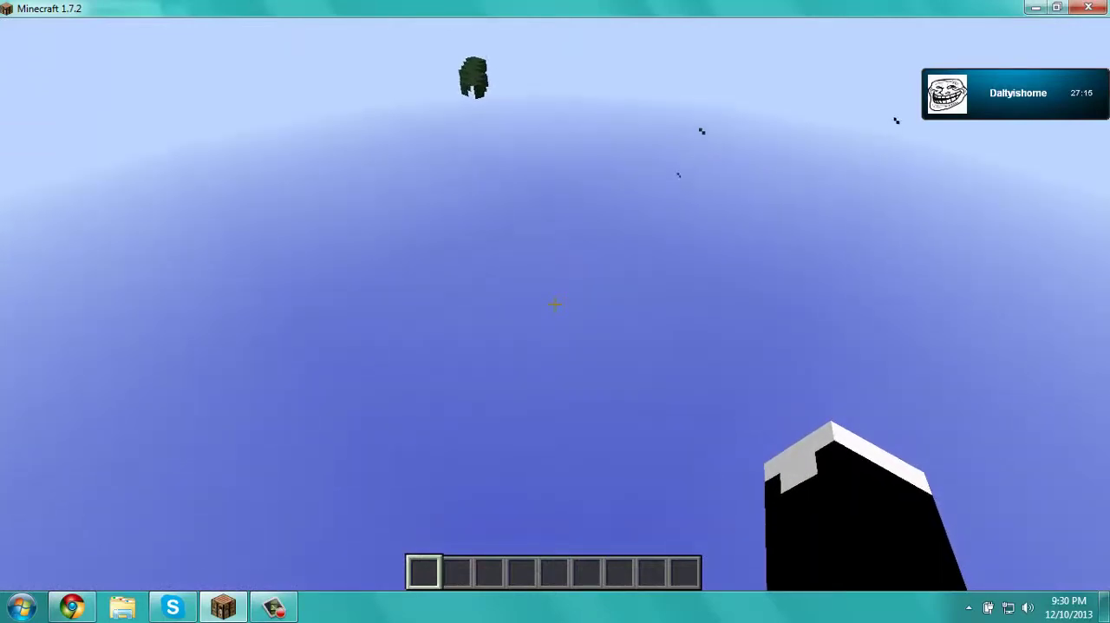
key(w)
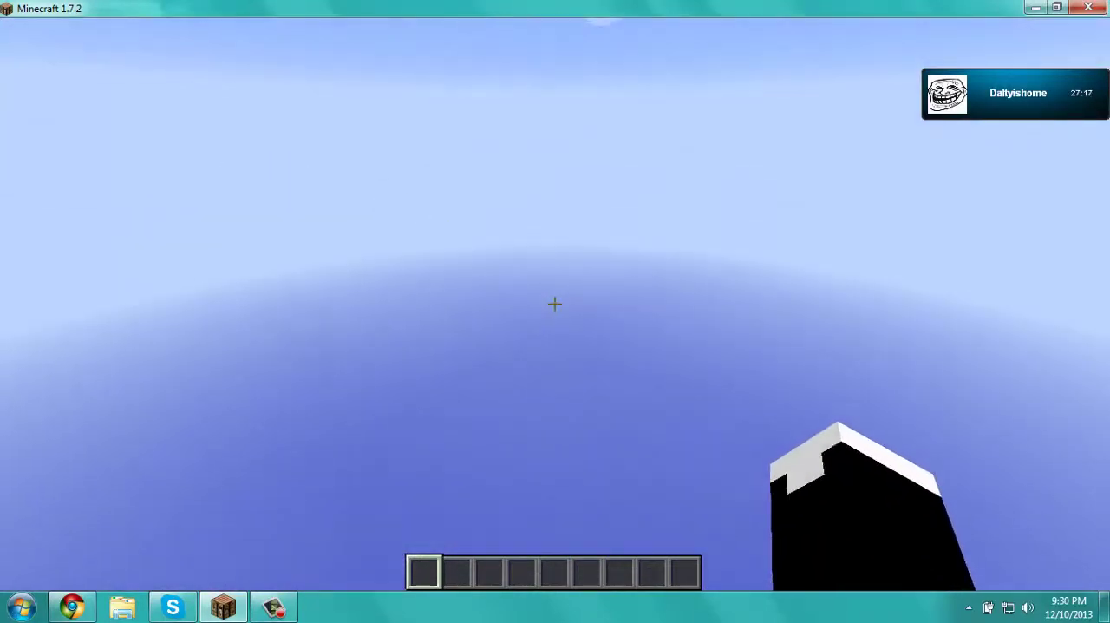
key(w)
key(w)
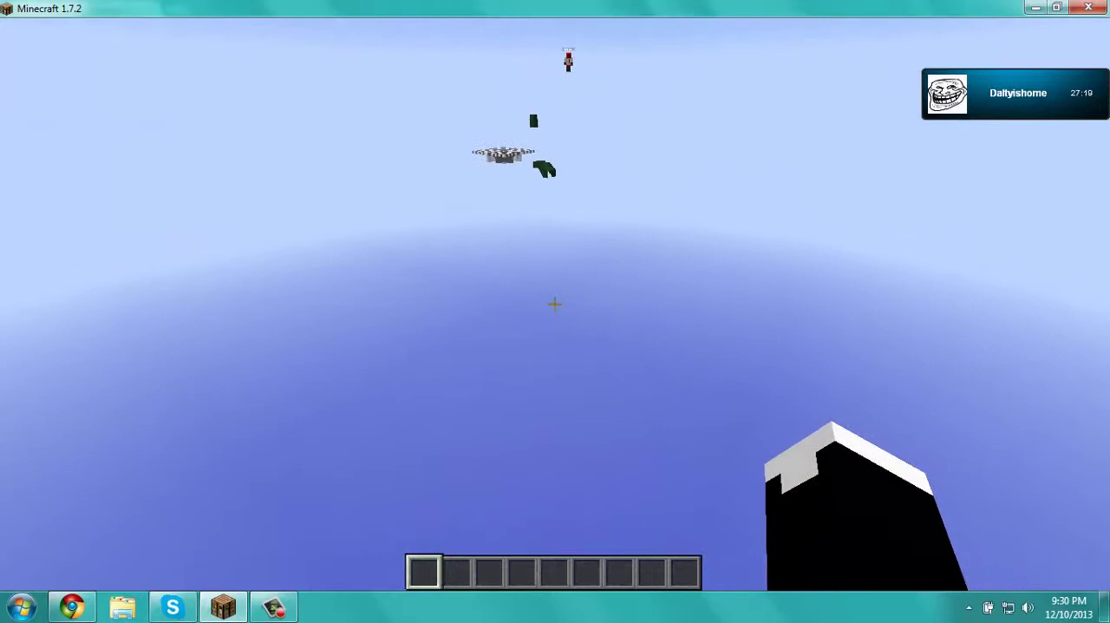
key(w)
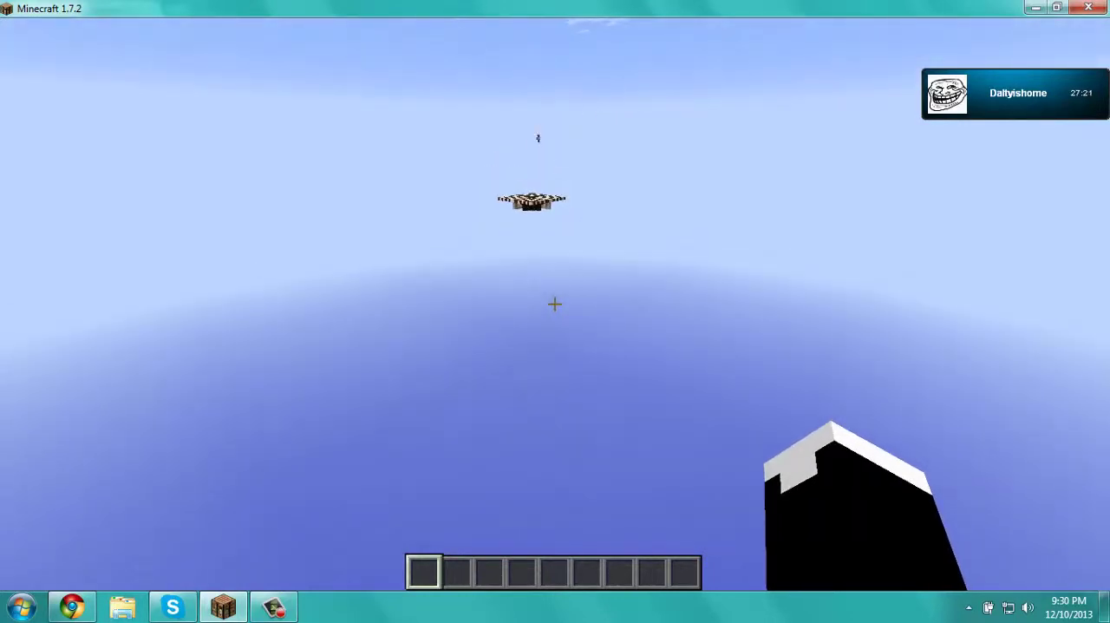
Step: Teleport to daltyishome with /tp, retrying after cancelling the first command
key(slash)
text(tp)
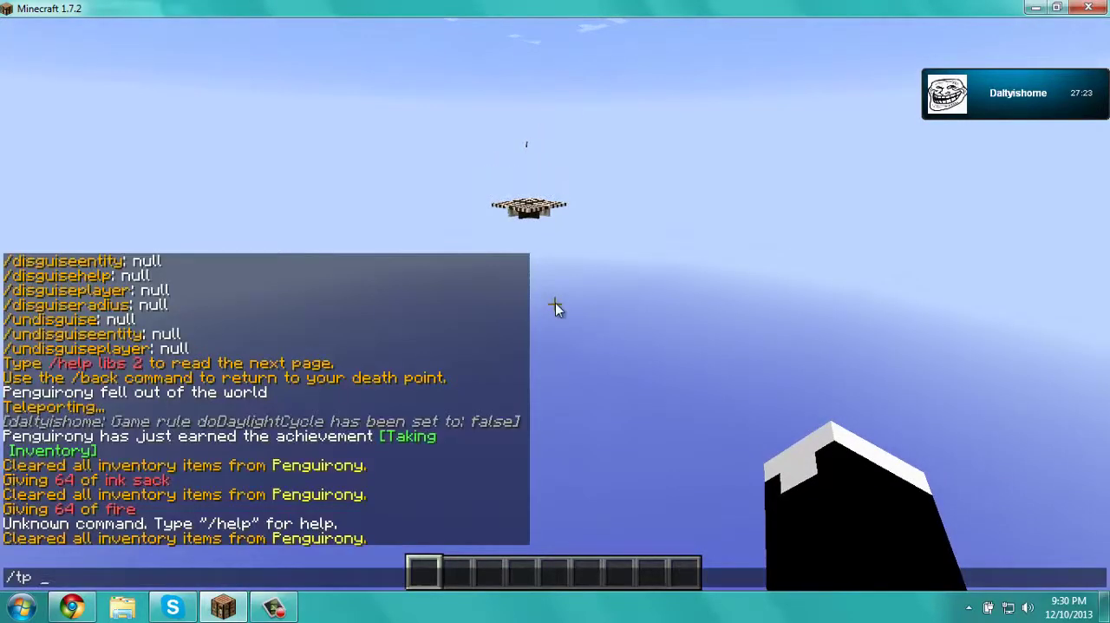
key(Escape)
key(slash)
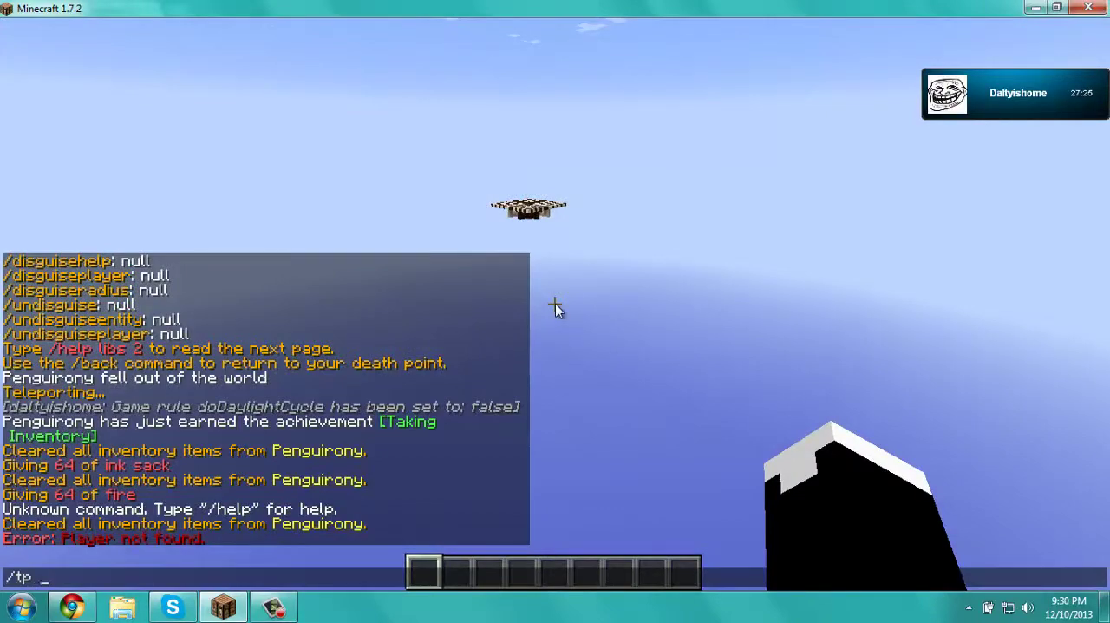
text(tyishome)
key(Return)
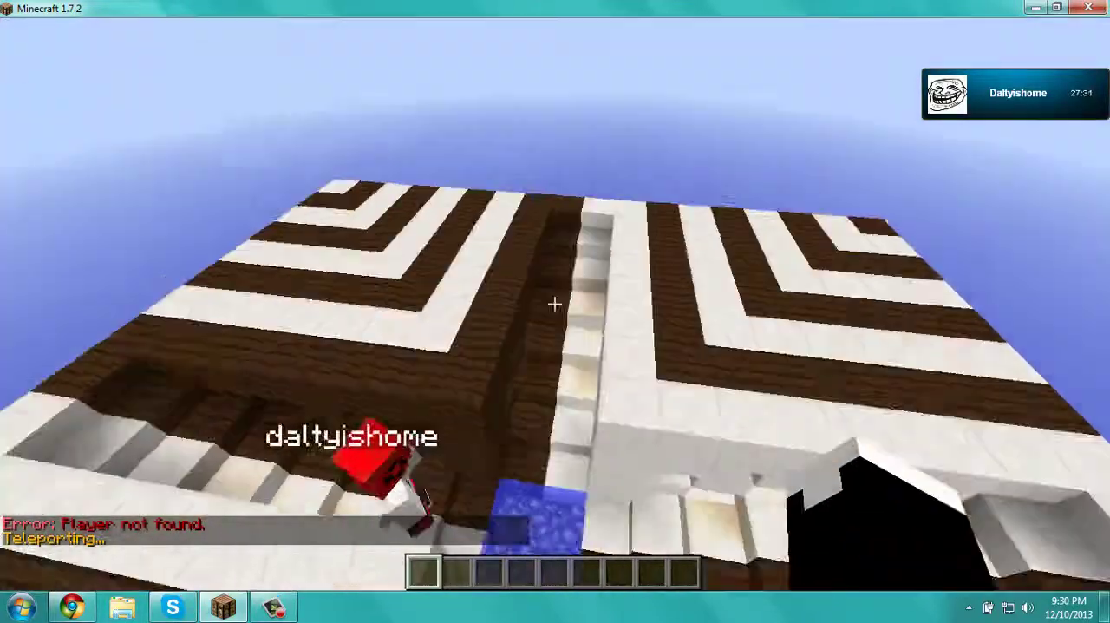
Step: Check your character in F5 front view, then return to first-person view
key(F5)
key(F5)
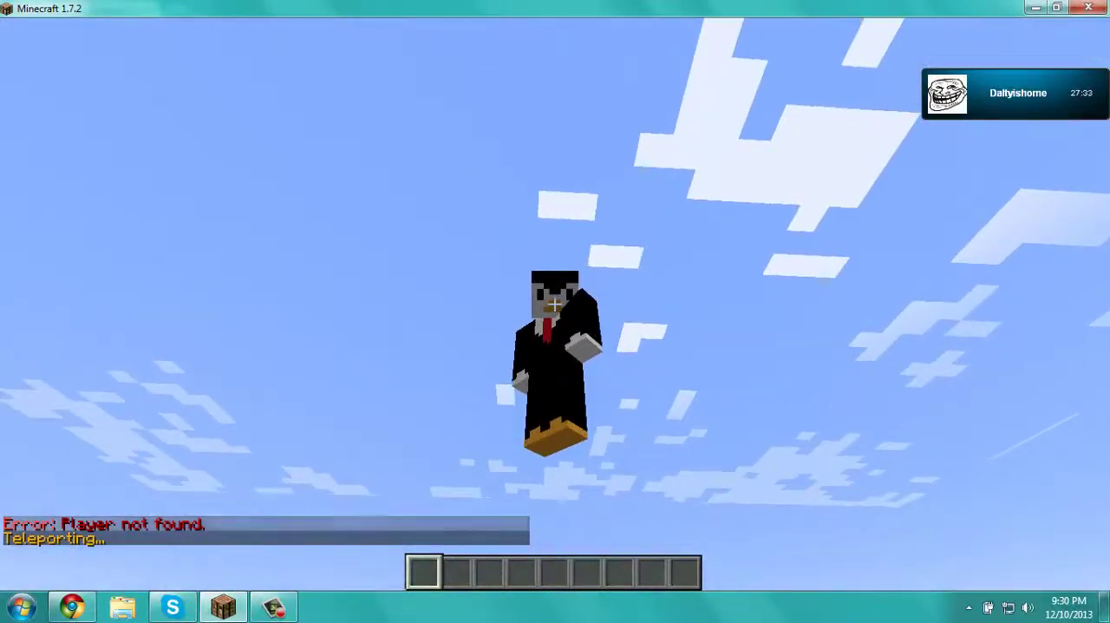
key(F5)
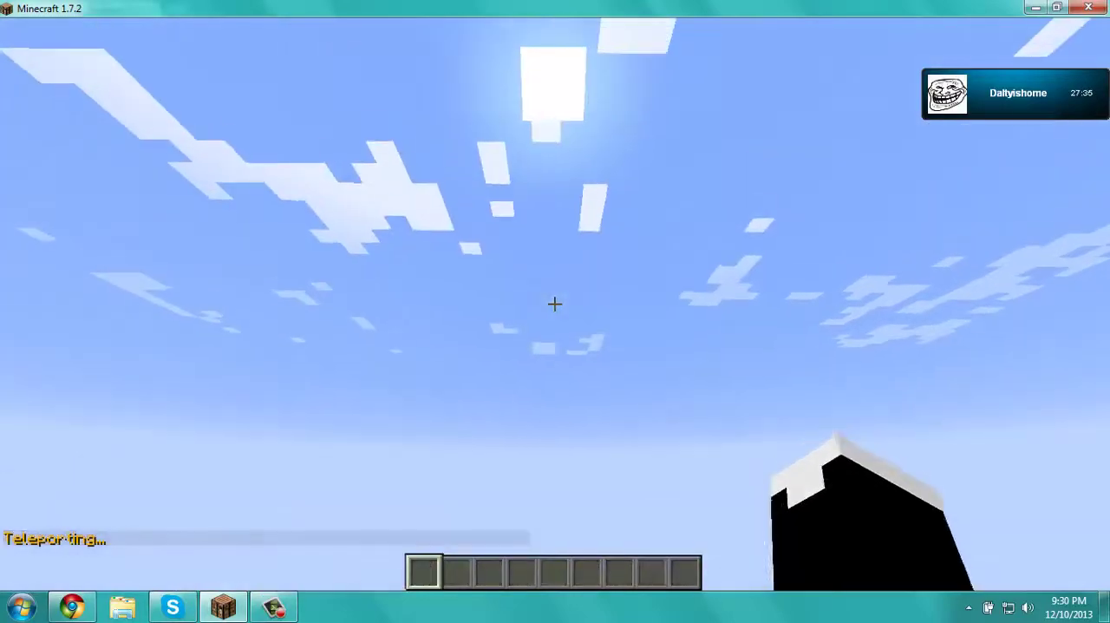
click(555, 304)
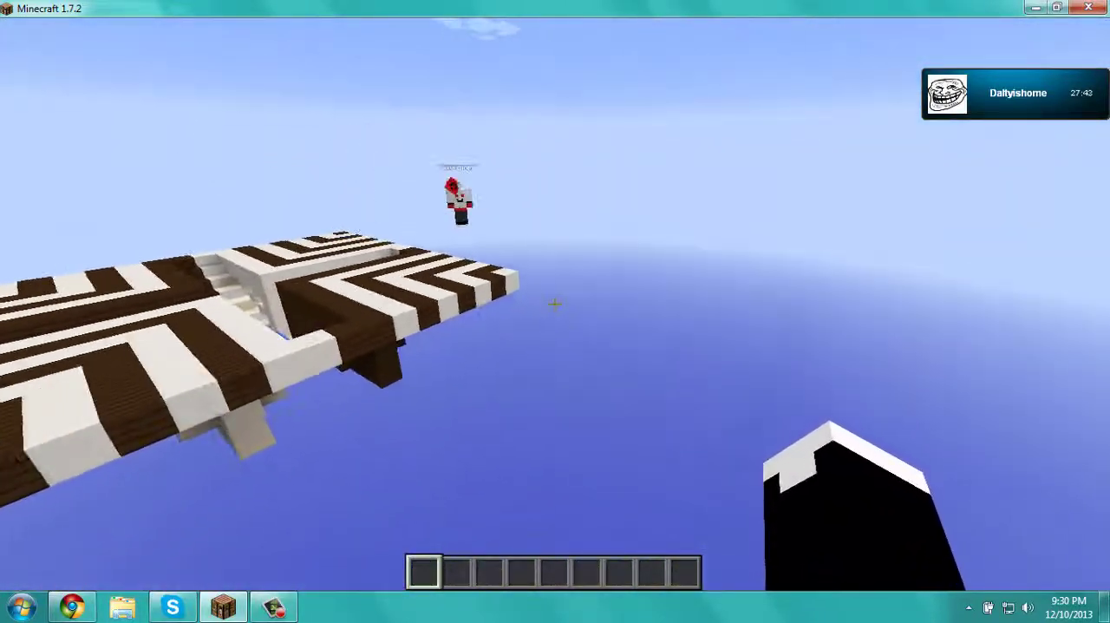
text(/sp)
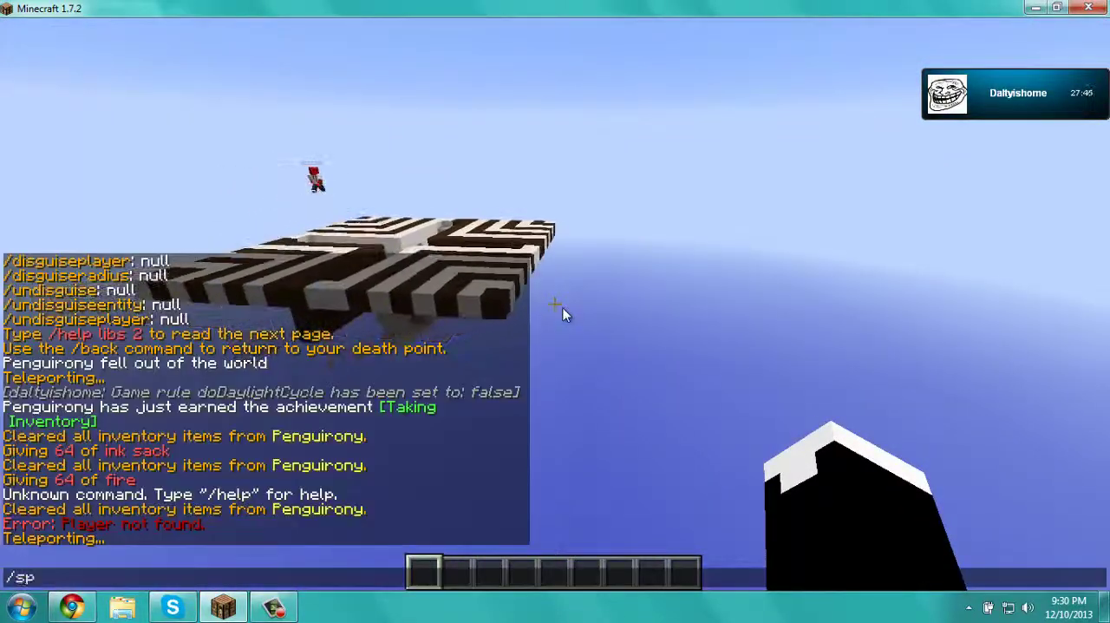
Step: Set flying speed to 5 and fly up above the stair corridor
key(Return)
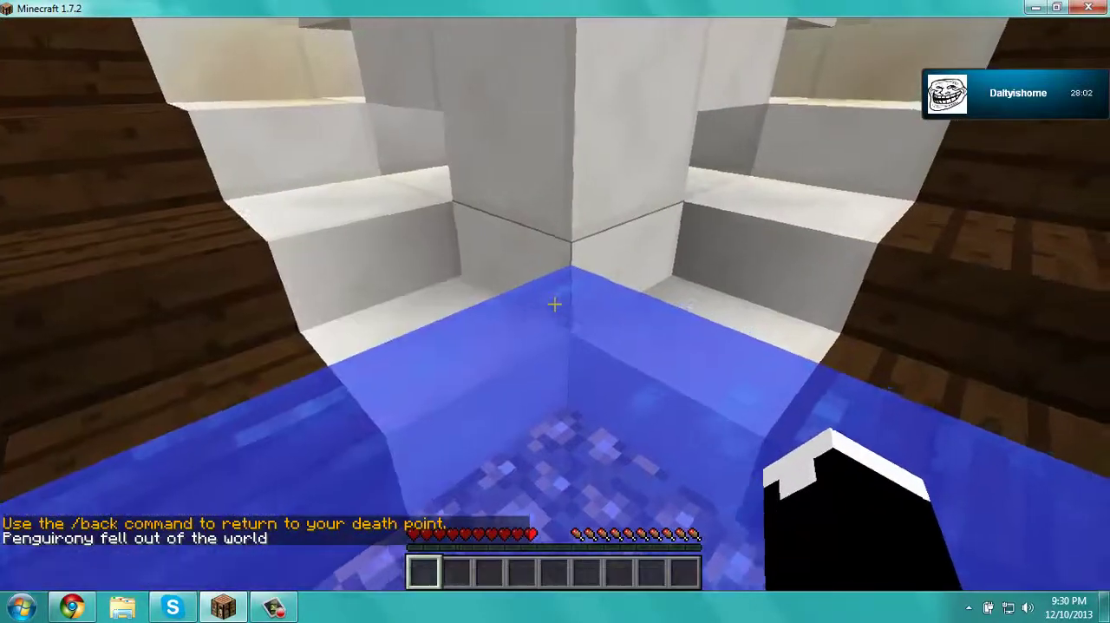
key(space)
key(space)
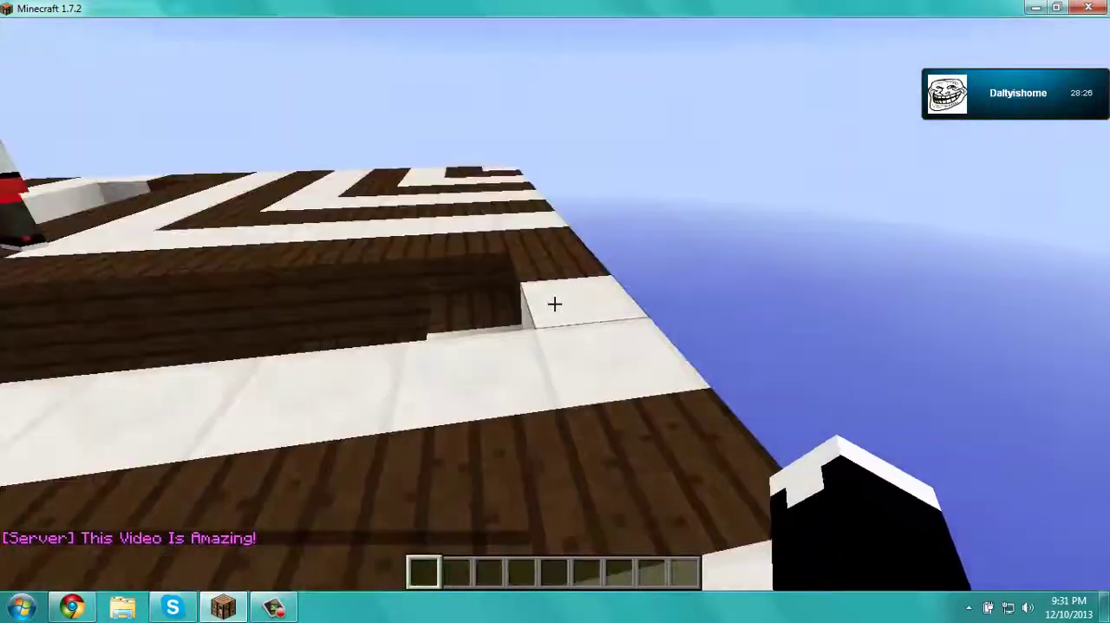
Step: Pause and resume the game several times, then refocus Minecraft holding 64 Block of Quartz
key(Escape)
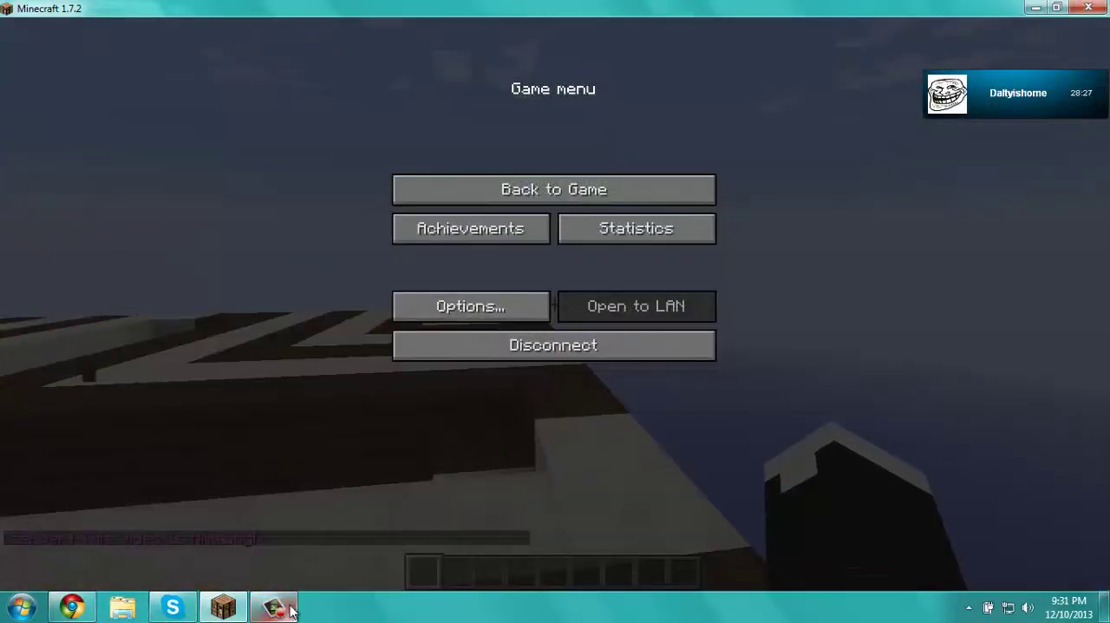
key(Escape)
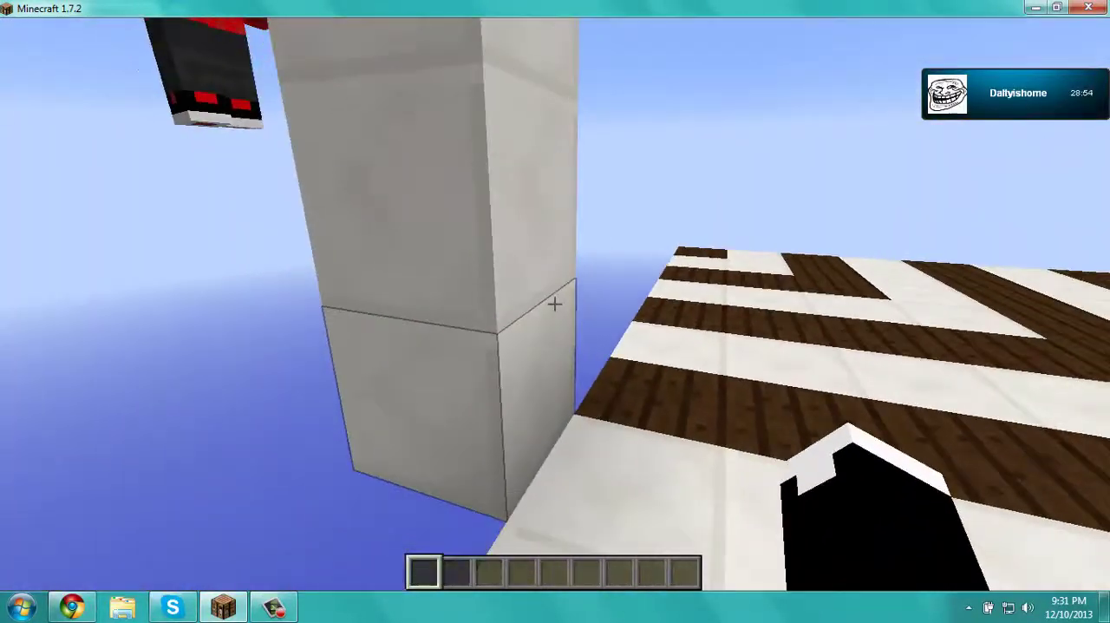
key(Escape)
click(274, 606)
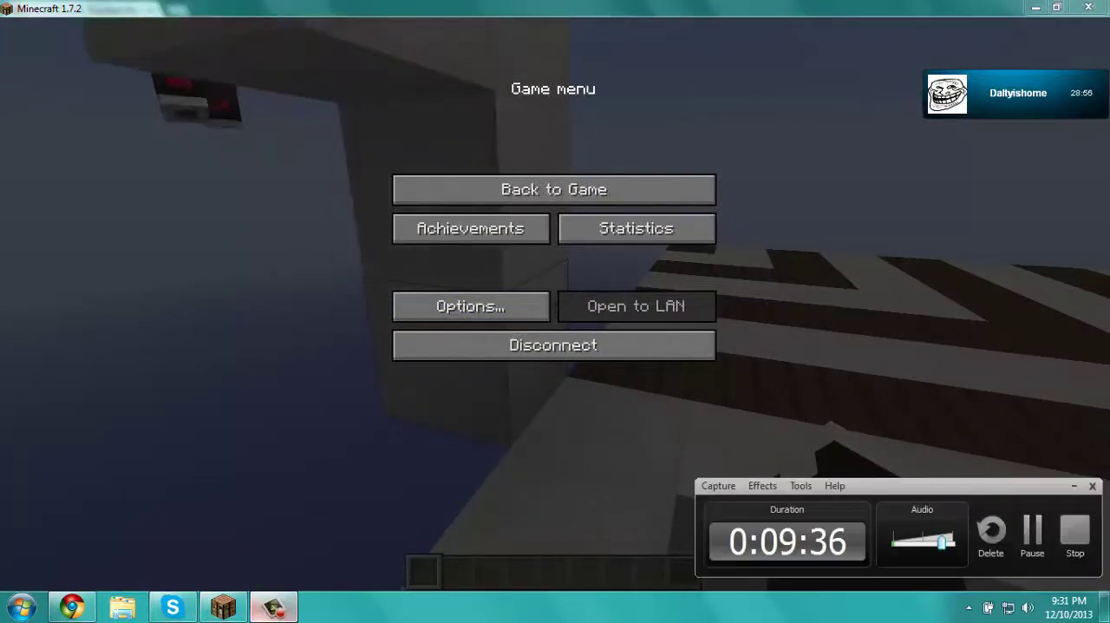
key(Escape)
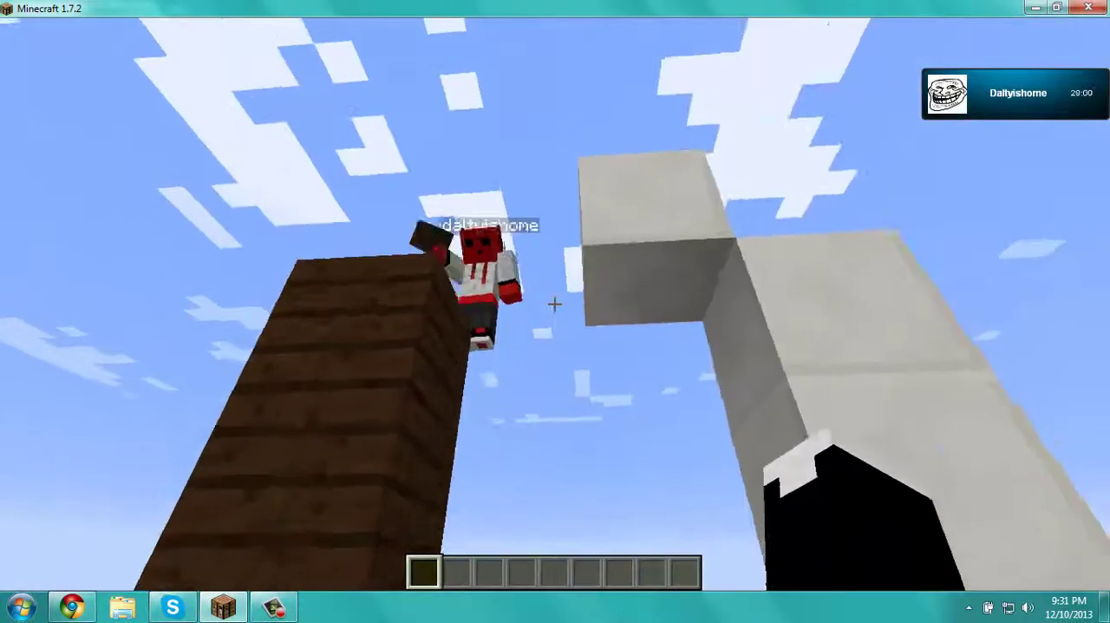
key(Escape)
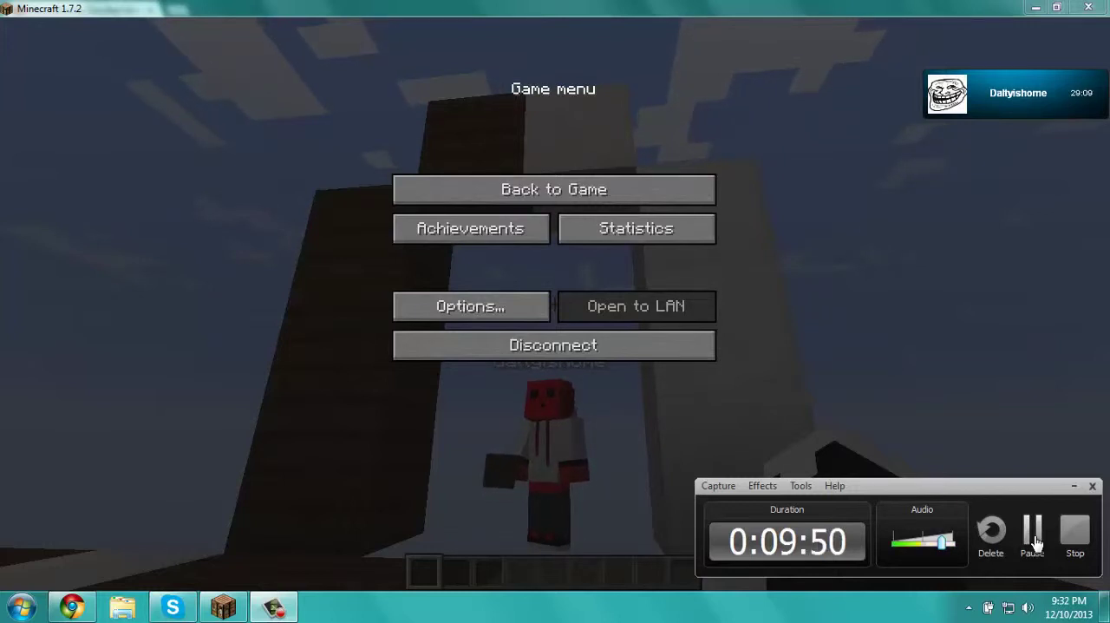
click(1035, 540)
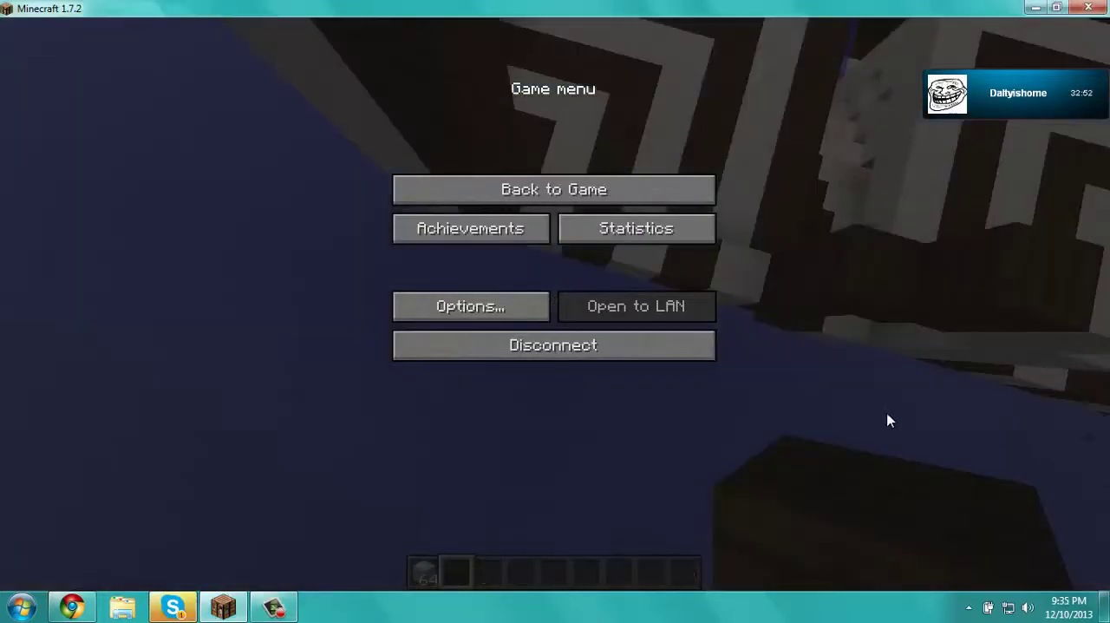
click(274, 608)
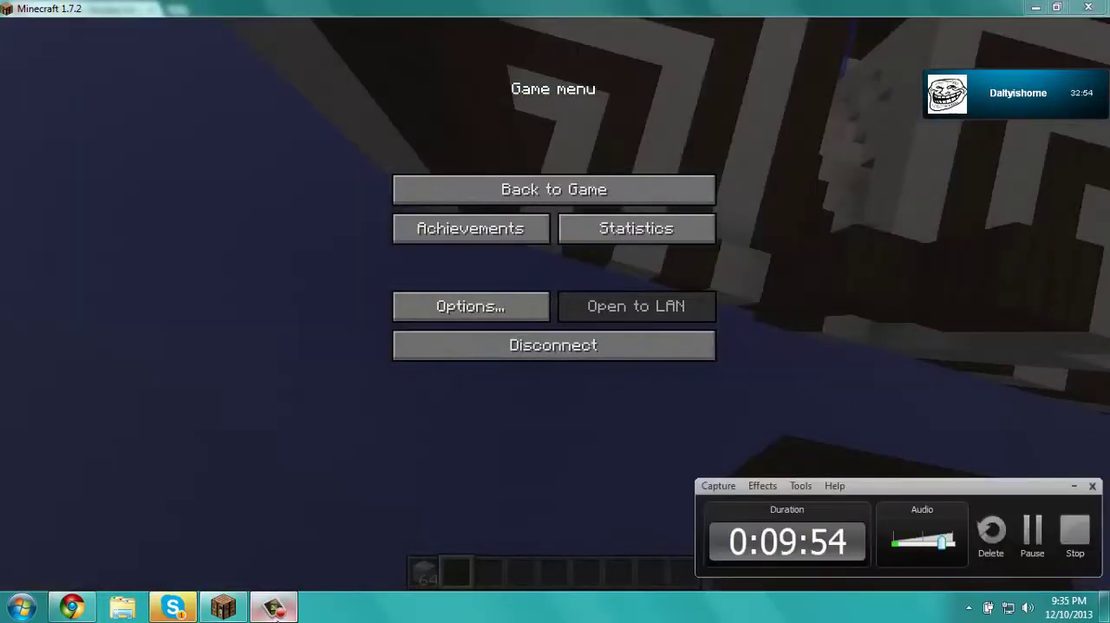
click(308, 486)
Step: Resume the game and place two quartz blocks against the build's edge
key(Escape)
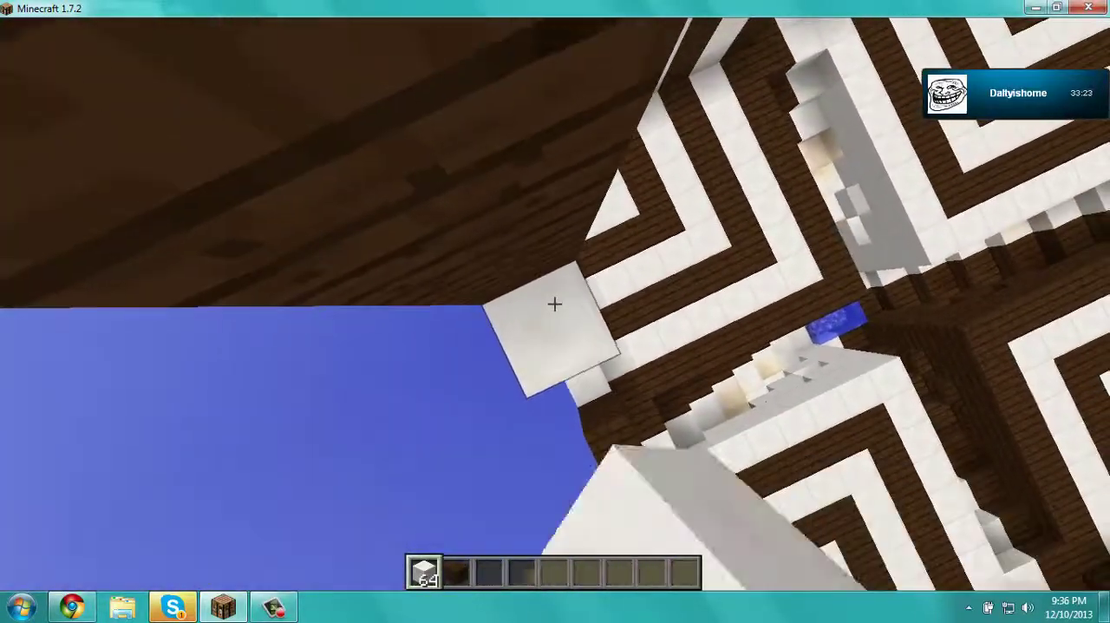
right_click(556, 304)
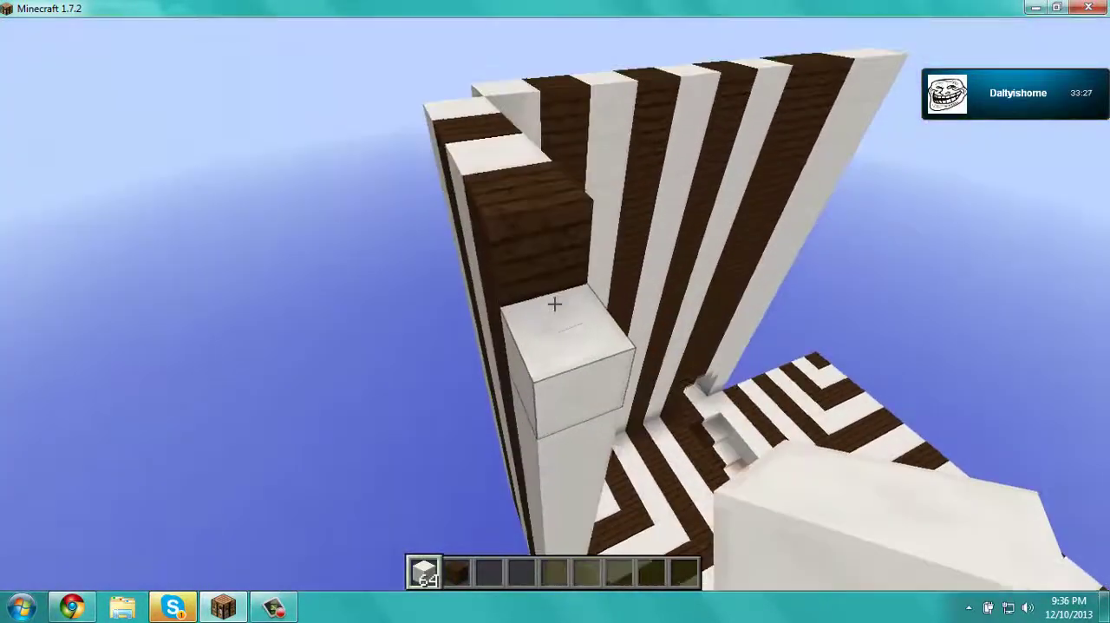
key(2)
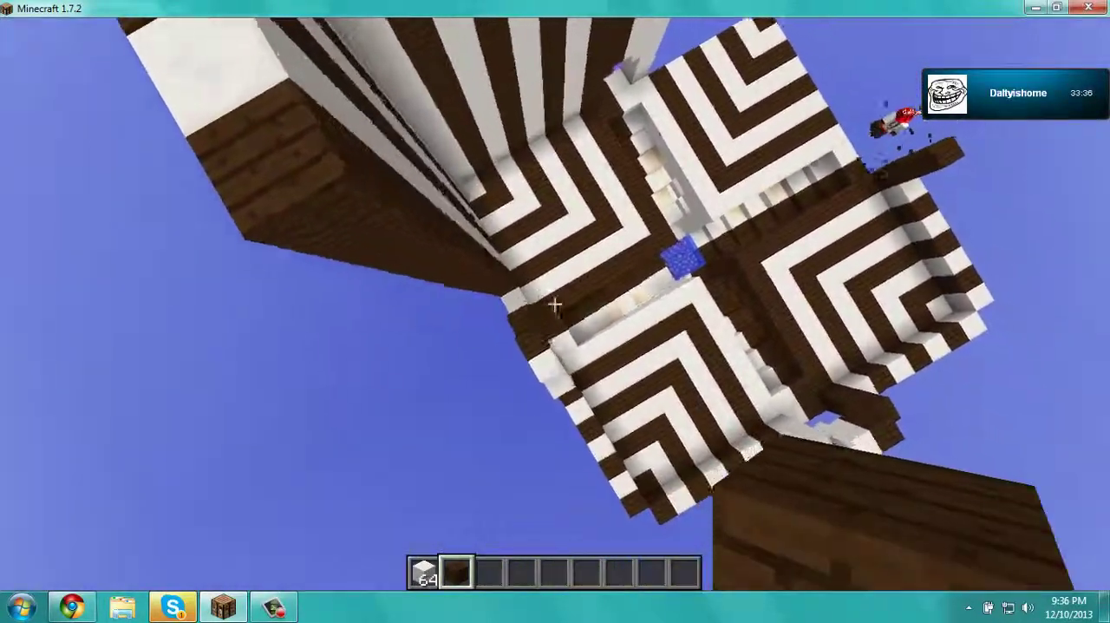
key(1)
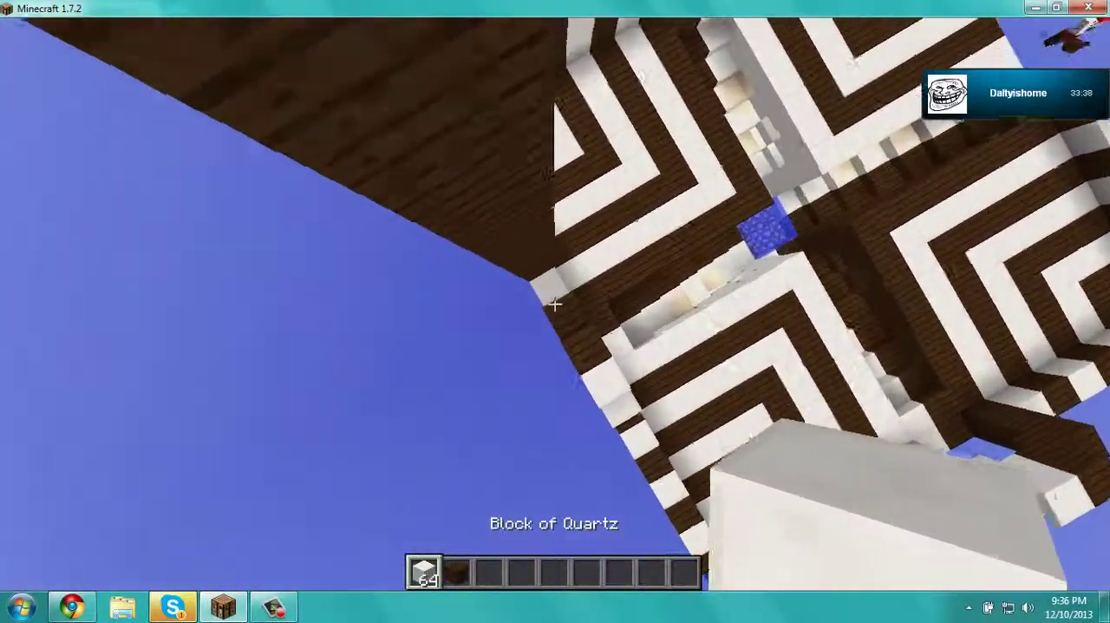
right_click(555, 304)
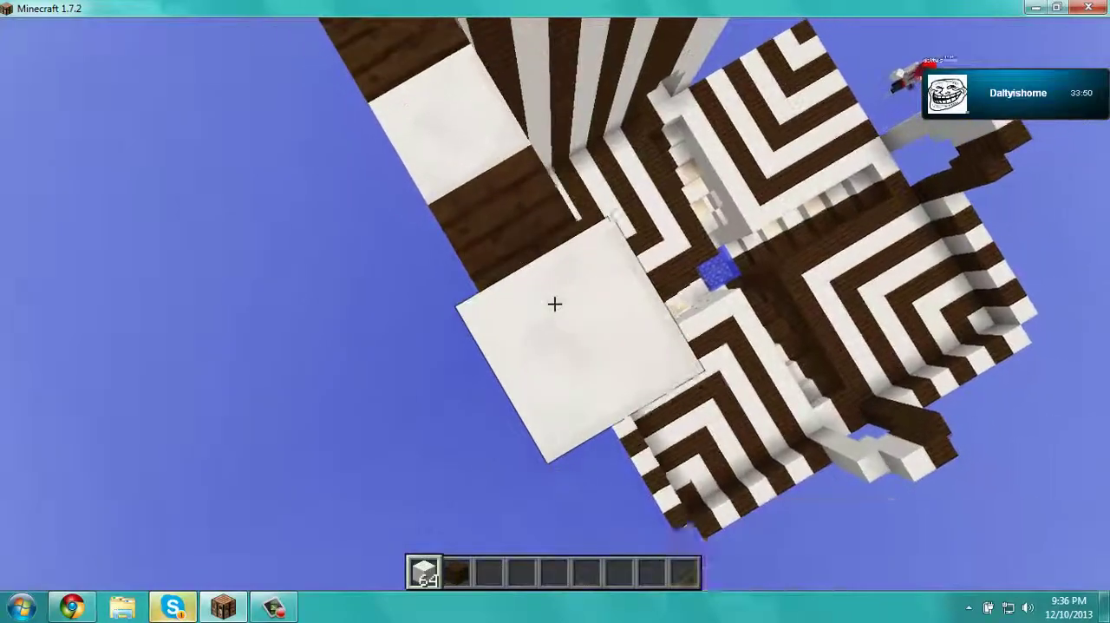
Step: Replace the misplaced quartz block with dark oak planks and add another plank block beside it
click(555, 303)
key(2)
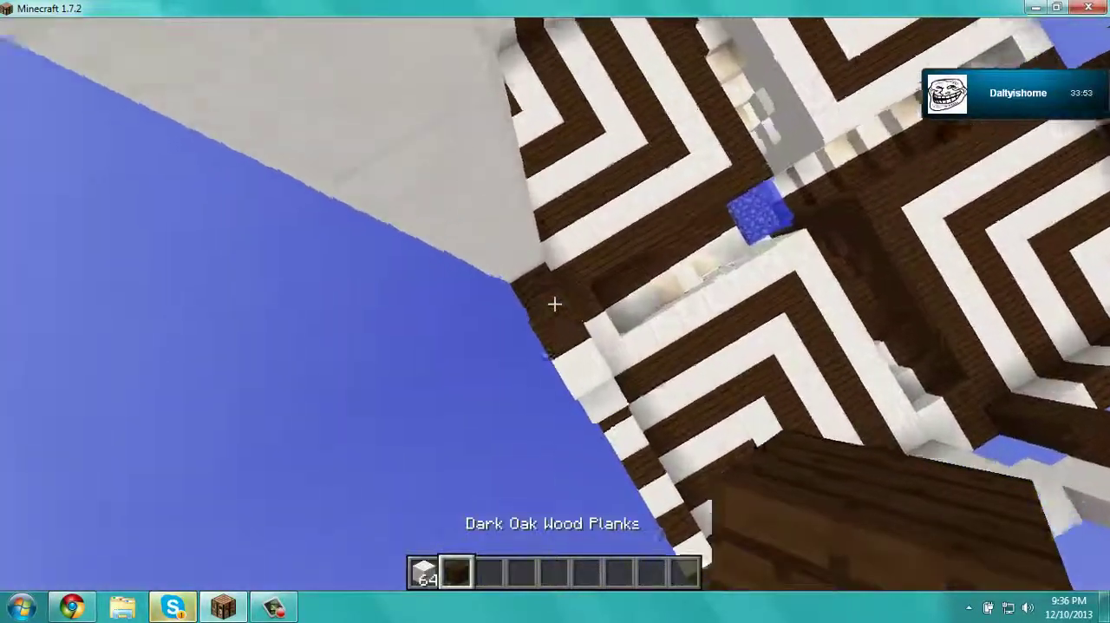
right_click(555, 303)
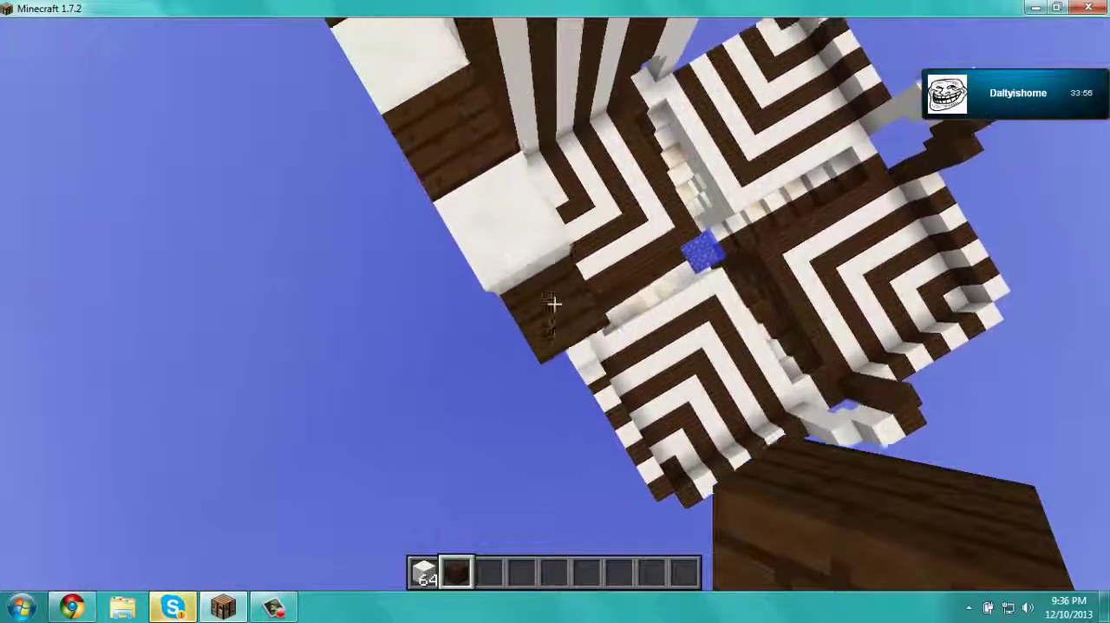
click(556, 303)
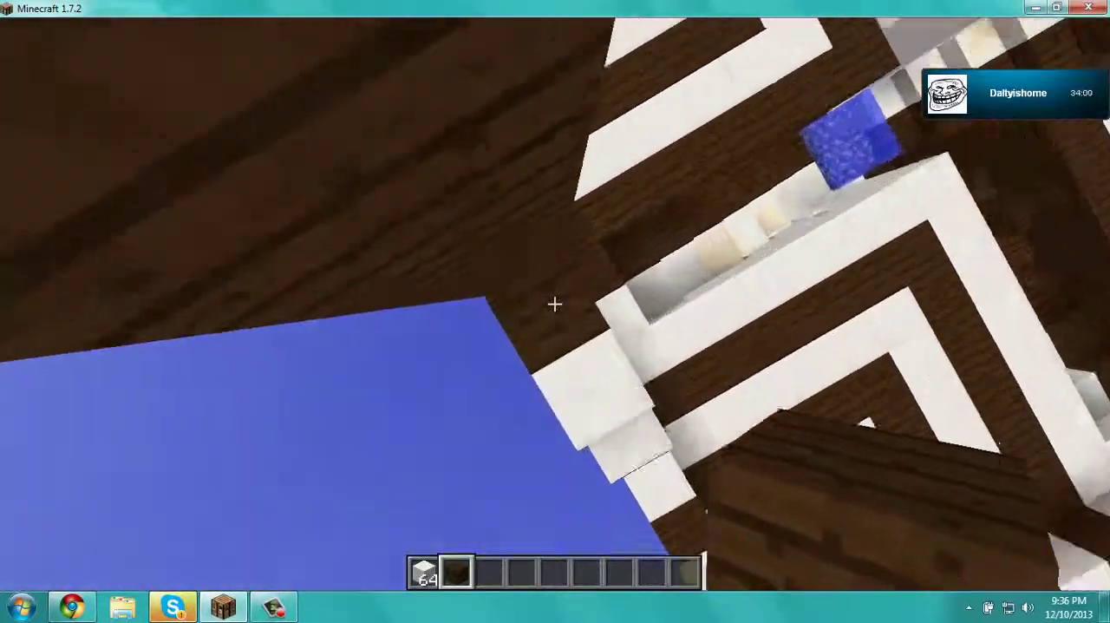
right_click(555, 302)
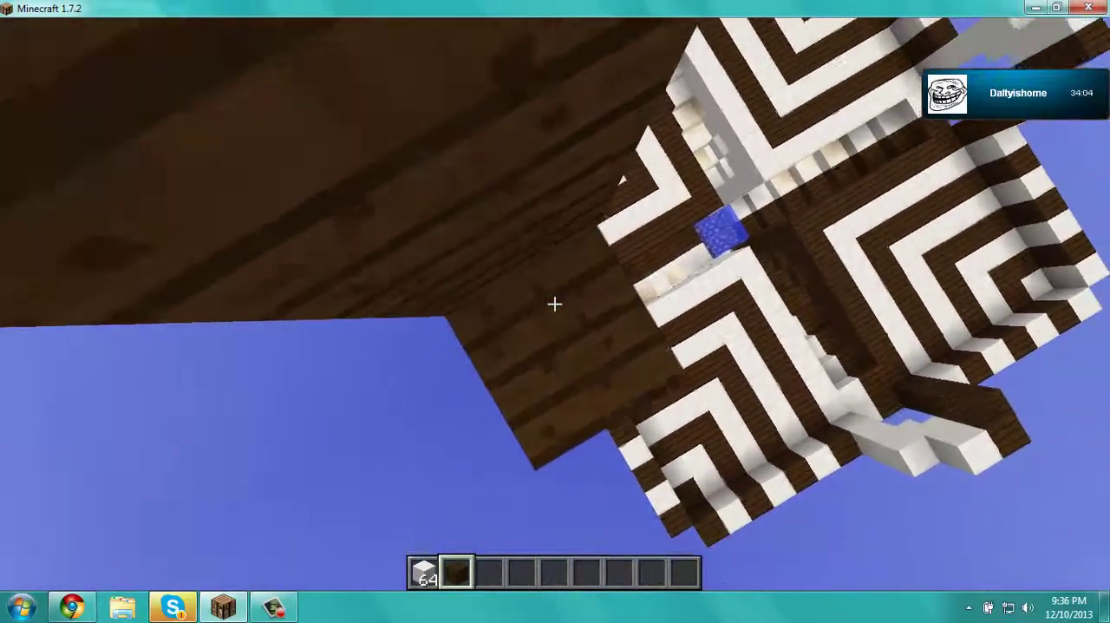
Step: Pause Minecraft, read the Skype group conversation, then resume the game
key(Escape)
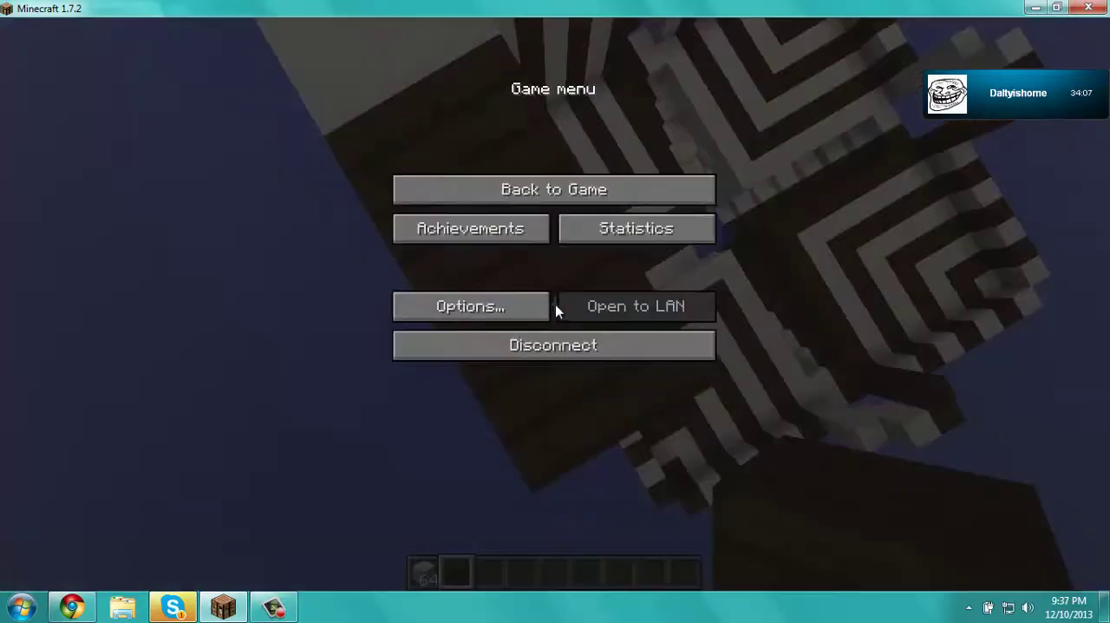
click(176, 607)
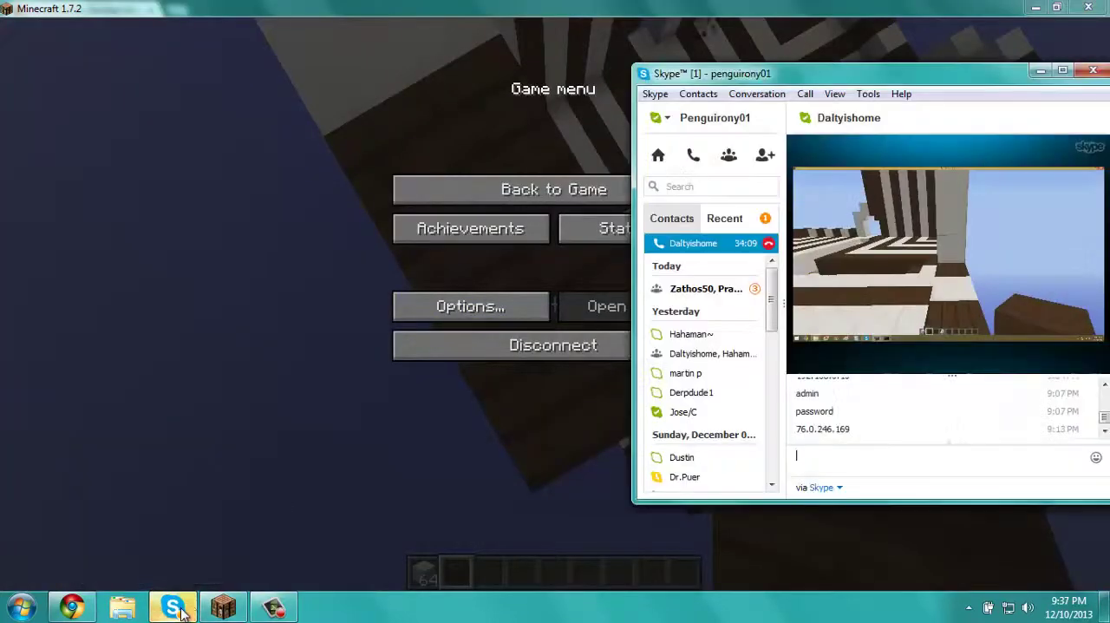
click(745, 293)
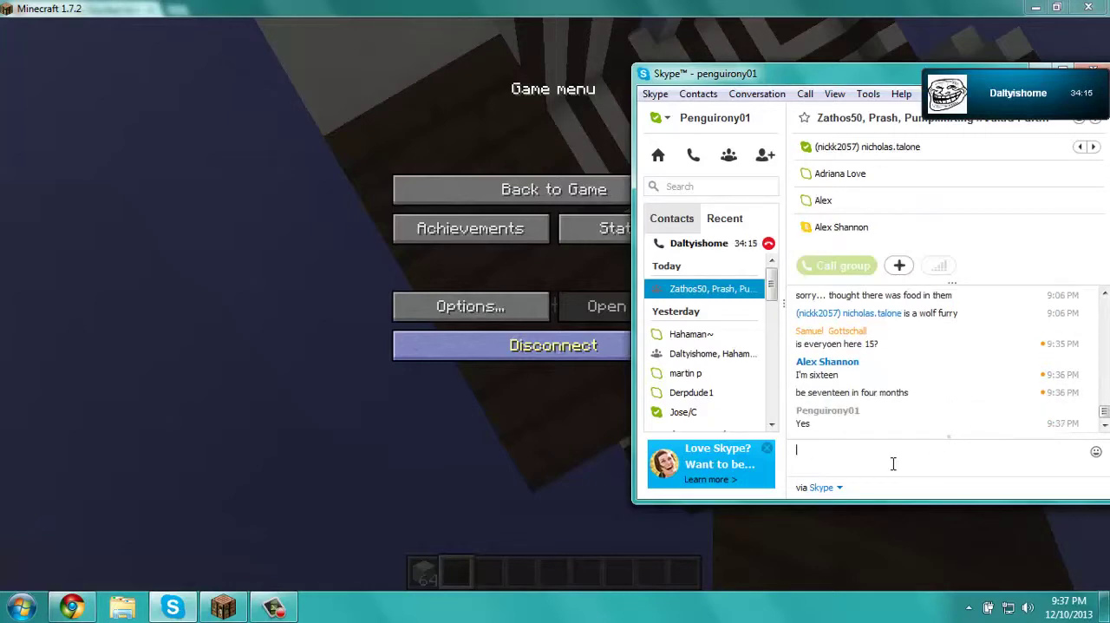
click(531, 424)
key(Escape)
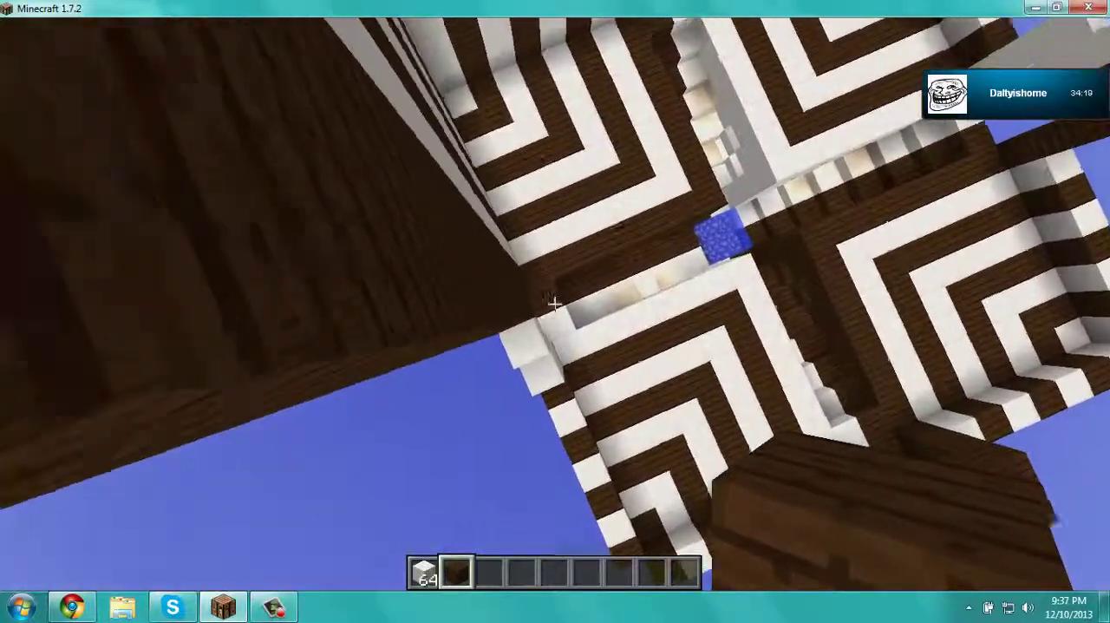
Step: Place a quartz block, three dark oak planks, then another quartz block along the edge
key(1)
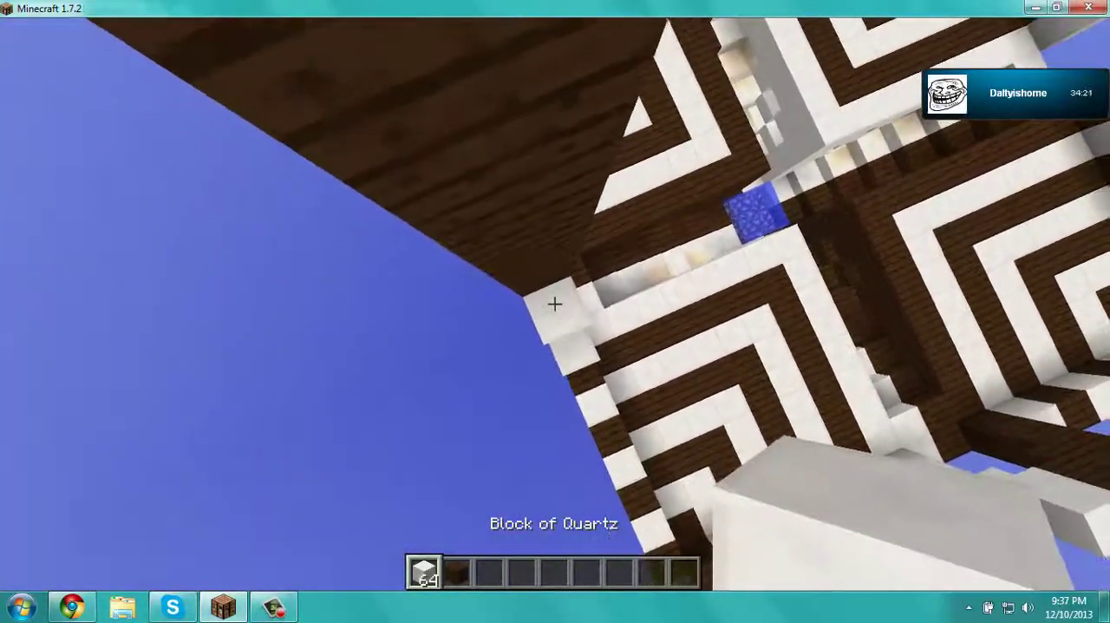
right_click(554, 303)
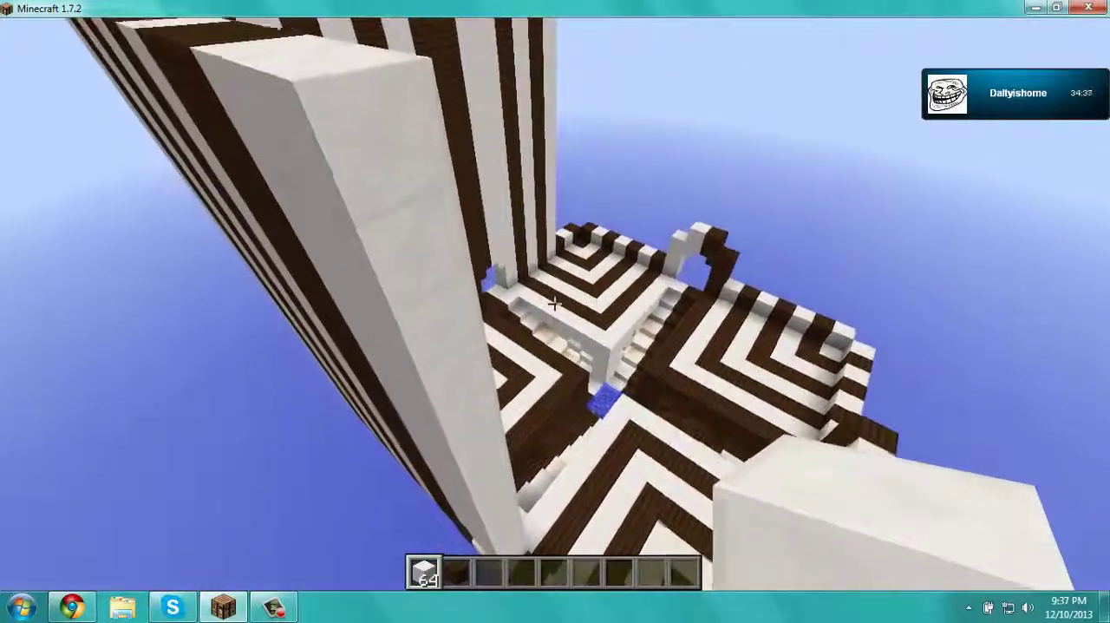
scroll(553, 303, down, 1)
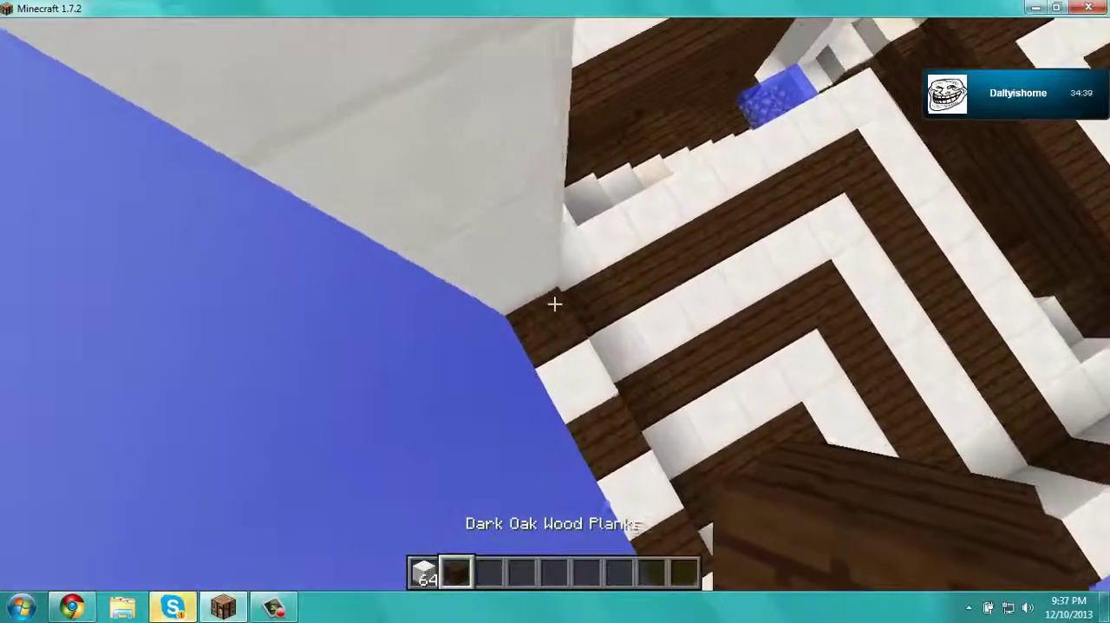
right_click(554, 303)
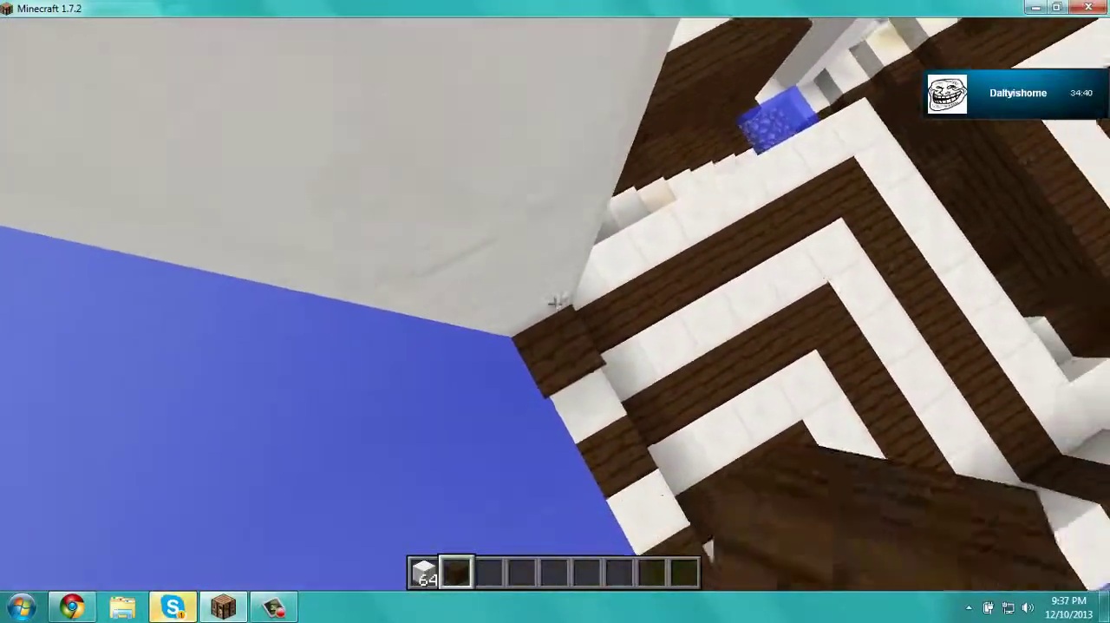
right_click(554, 303)
right_click(553, 304)
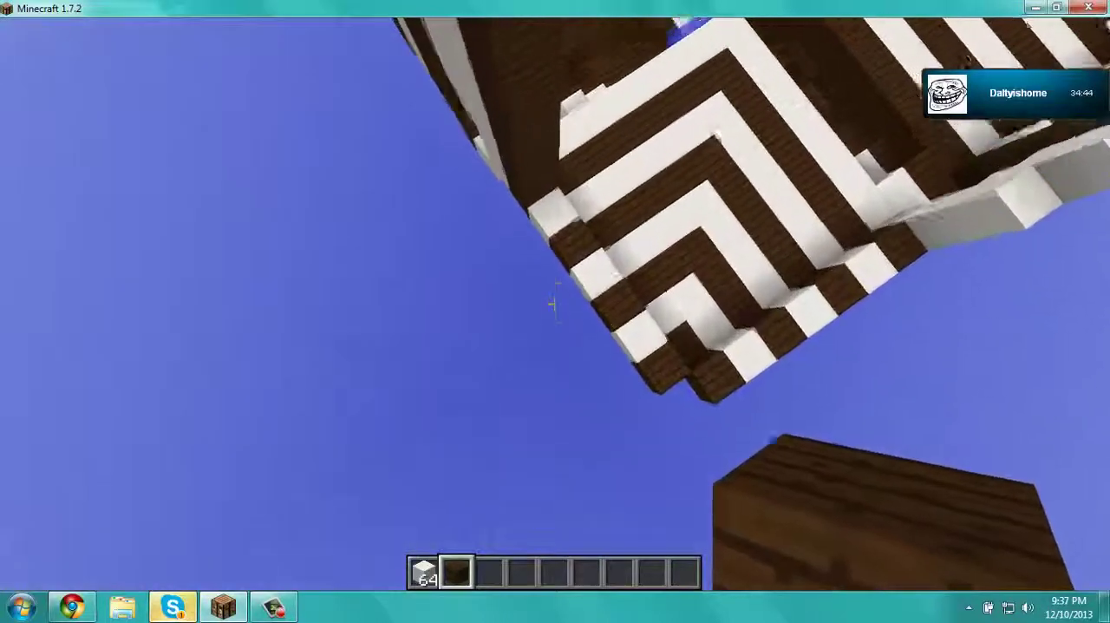
key(1)
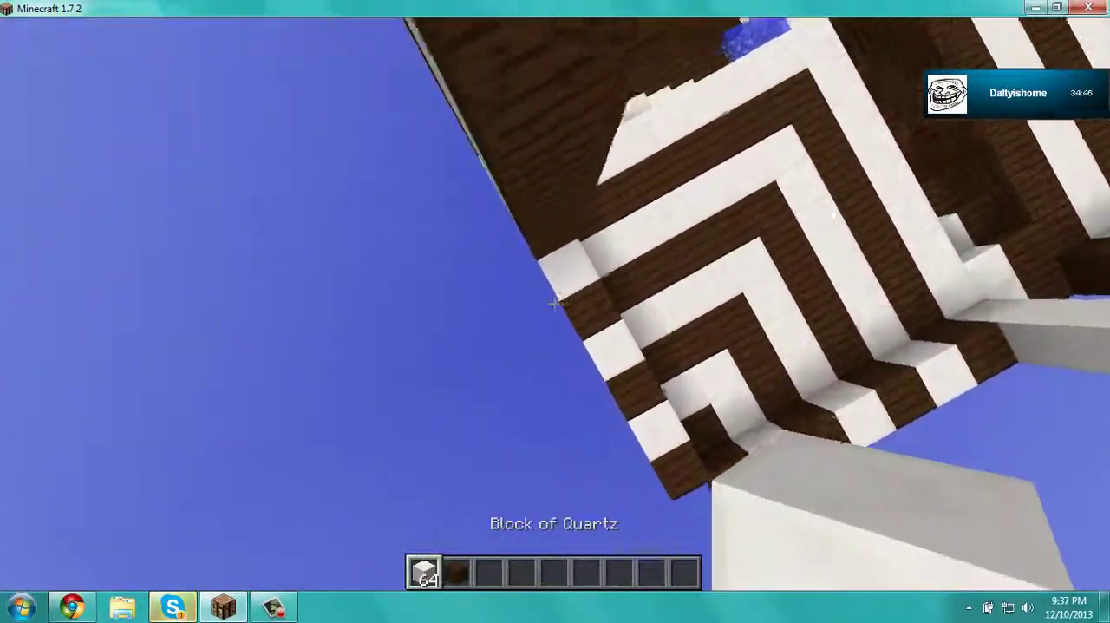
right_click(553, 304)
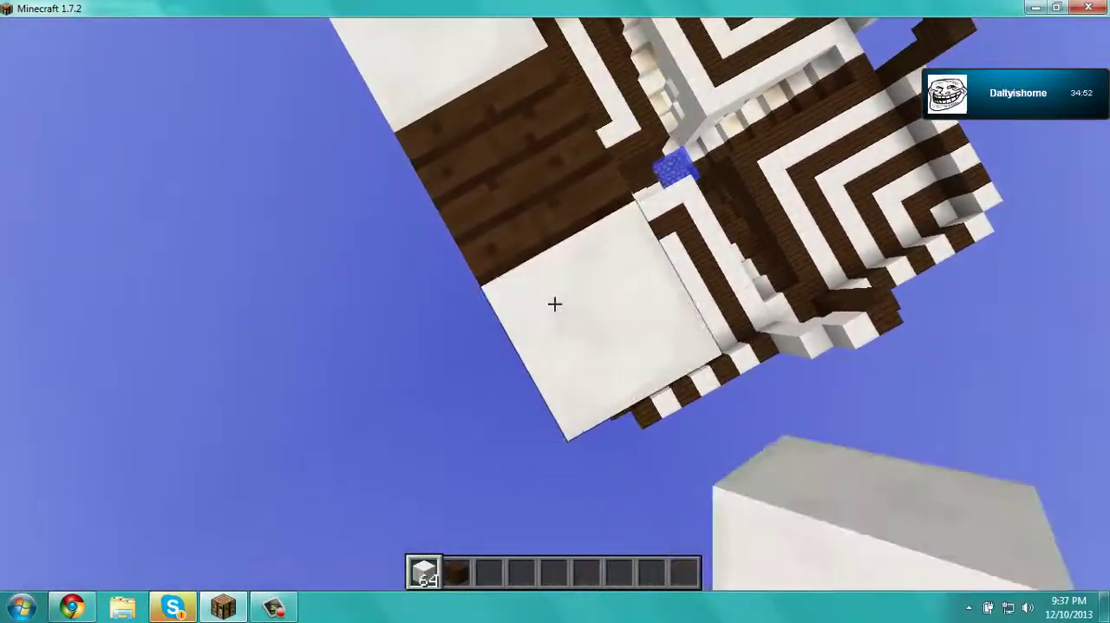
scroll(556, 304, down, 1)
Step: Save the server world with the save-all command and leave Minecraft paused
key(Escape)
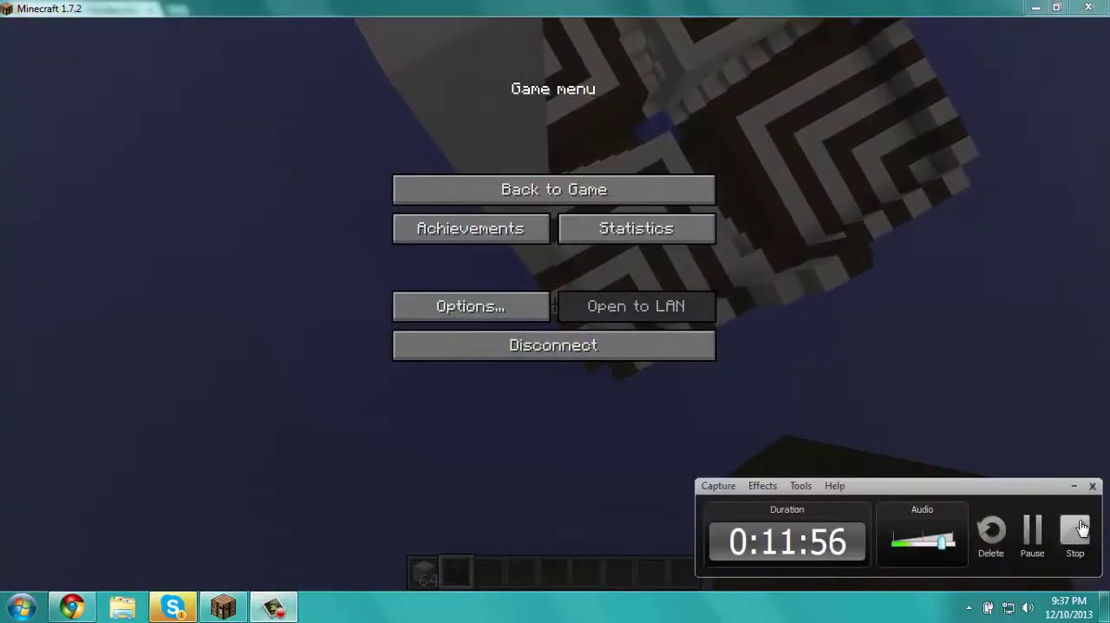
key(Escape)
text(/)
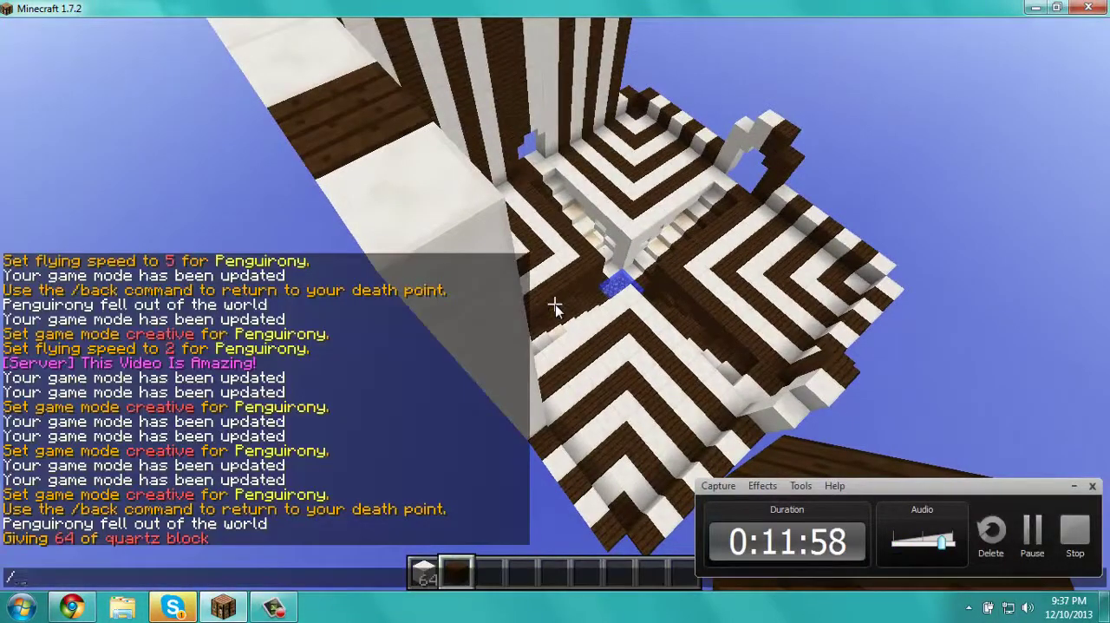
text(all)
key(Return)
key(Escape)
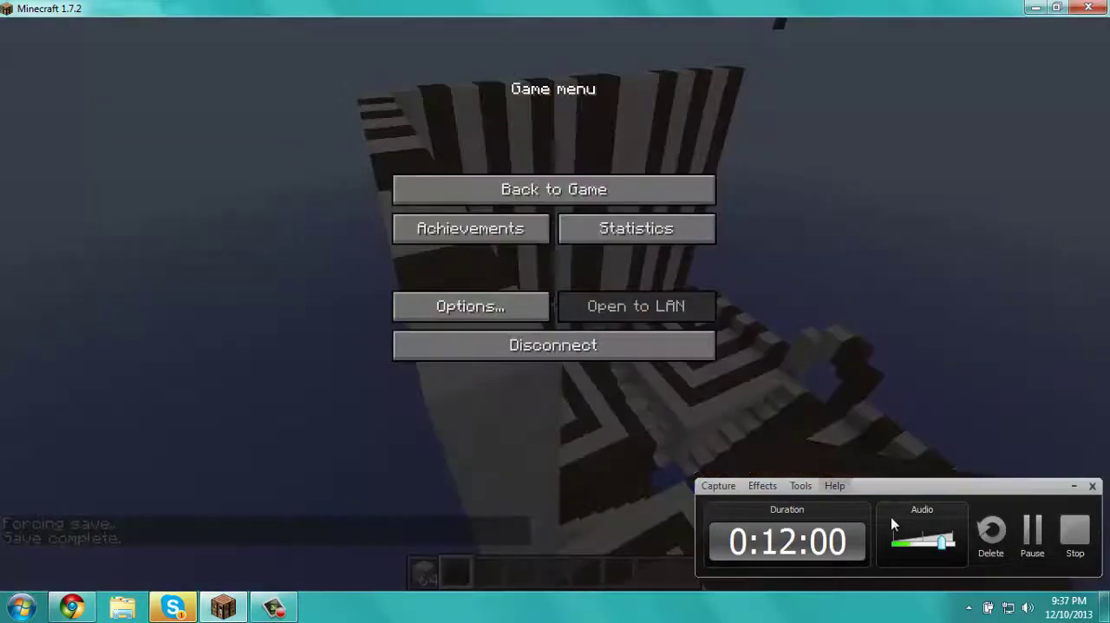